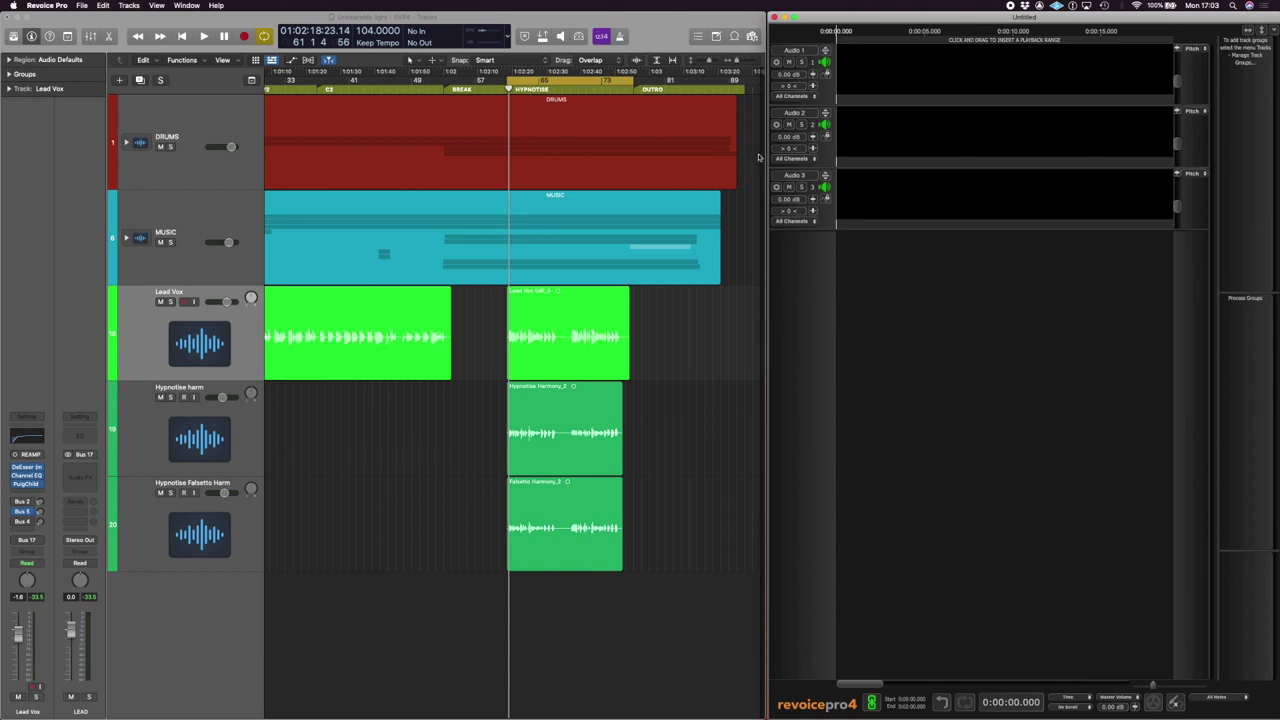
Switch to Logic Pro, solo the Lead Vox, Hypnotise harm and Hypnotise Falsetto Harm tracks, and play the Hypnotise section
left_click(560, 22)
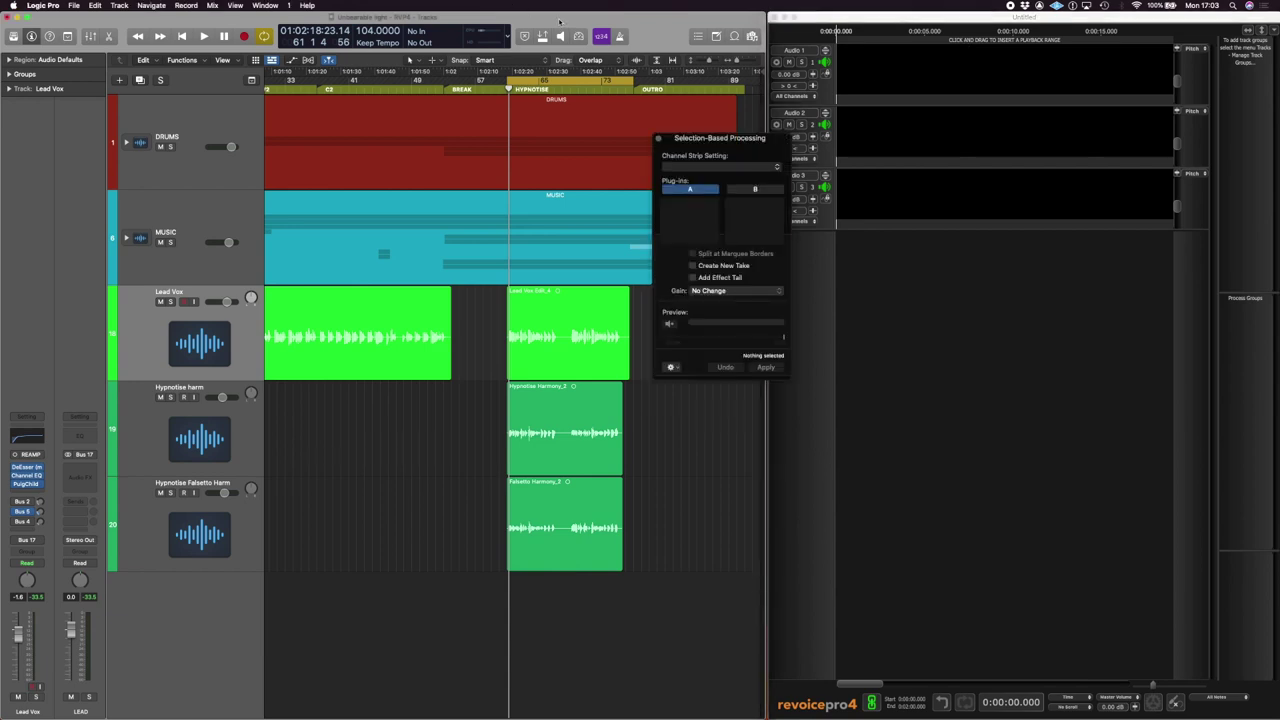
left_click(658, 138)
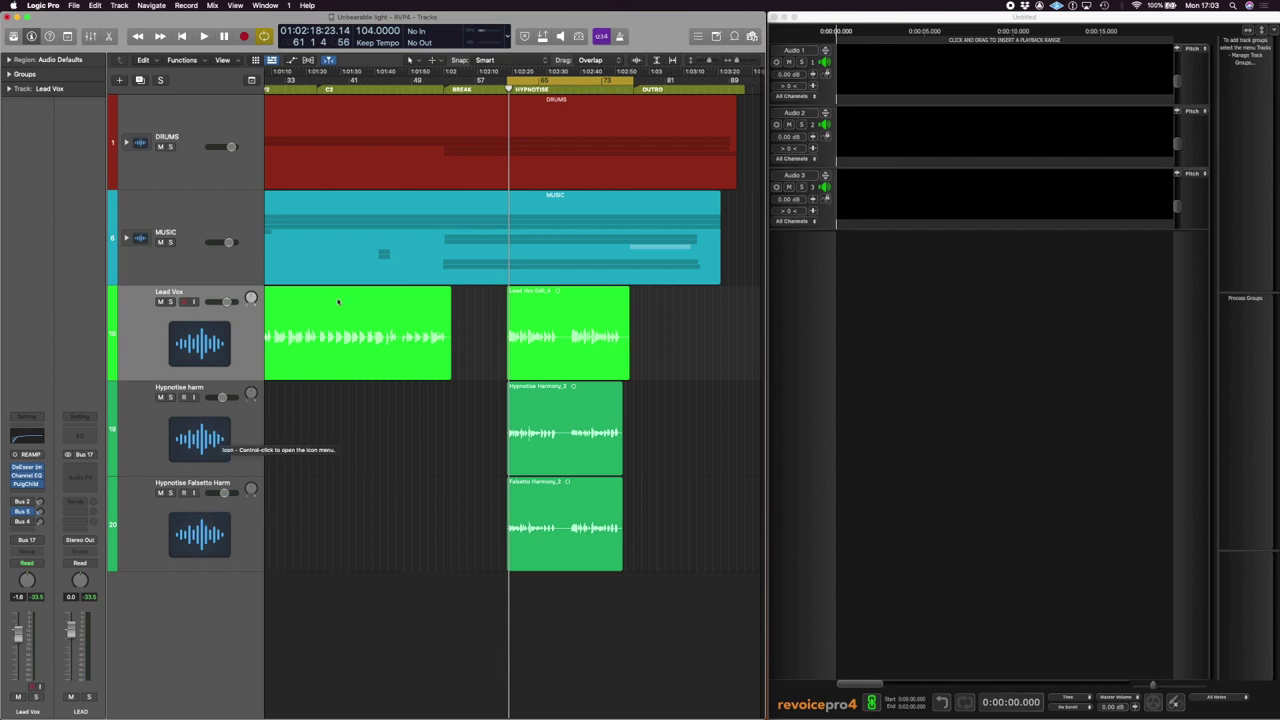
left_click(170, 301)
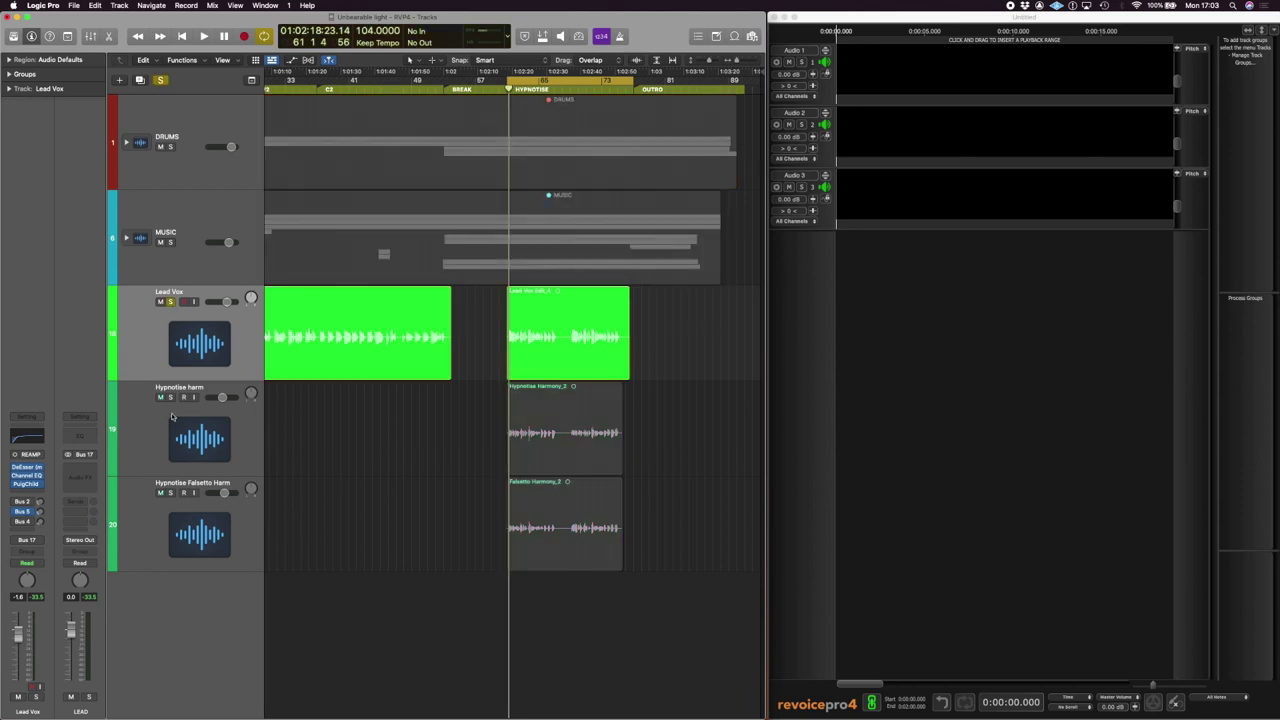
left_click(170, 397)
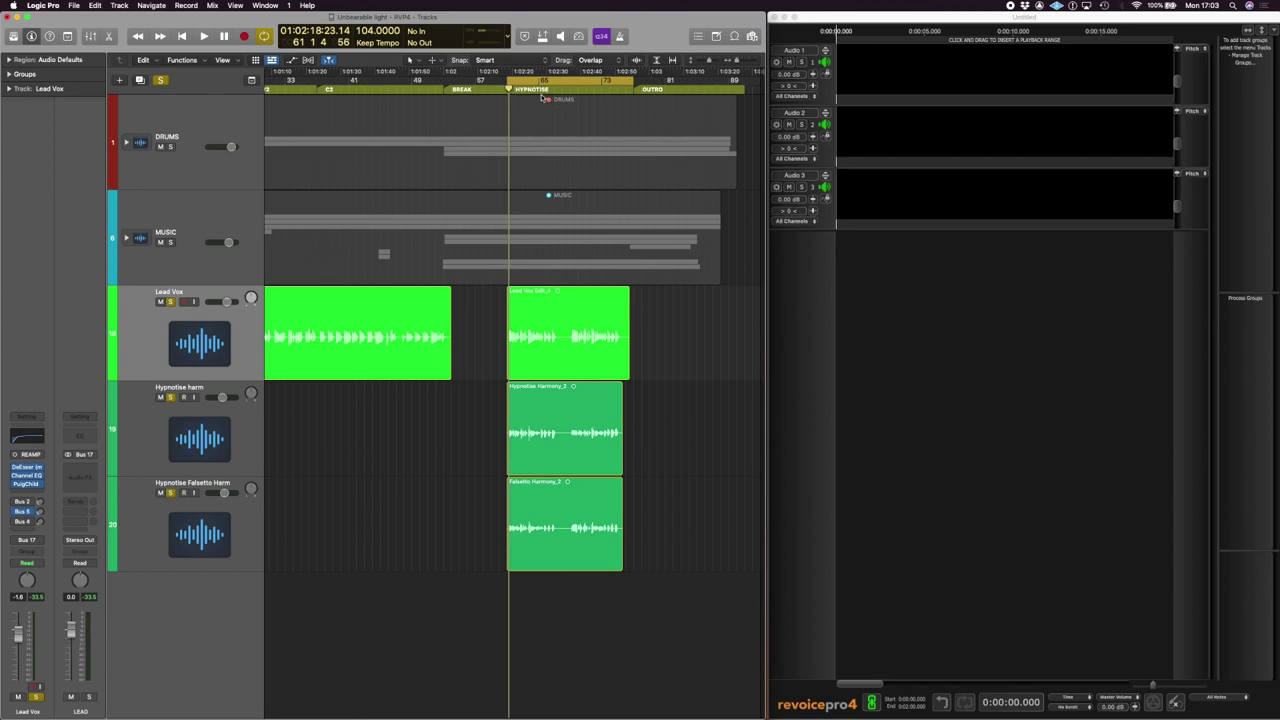
key("space")
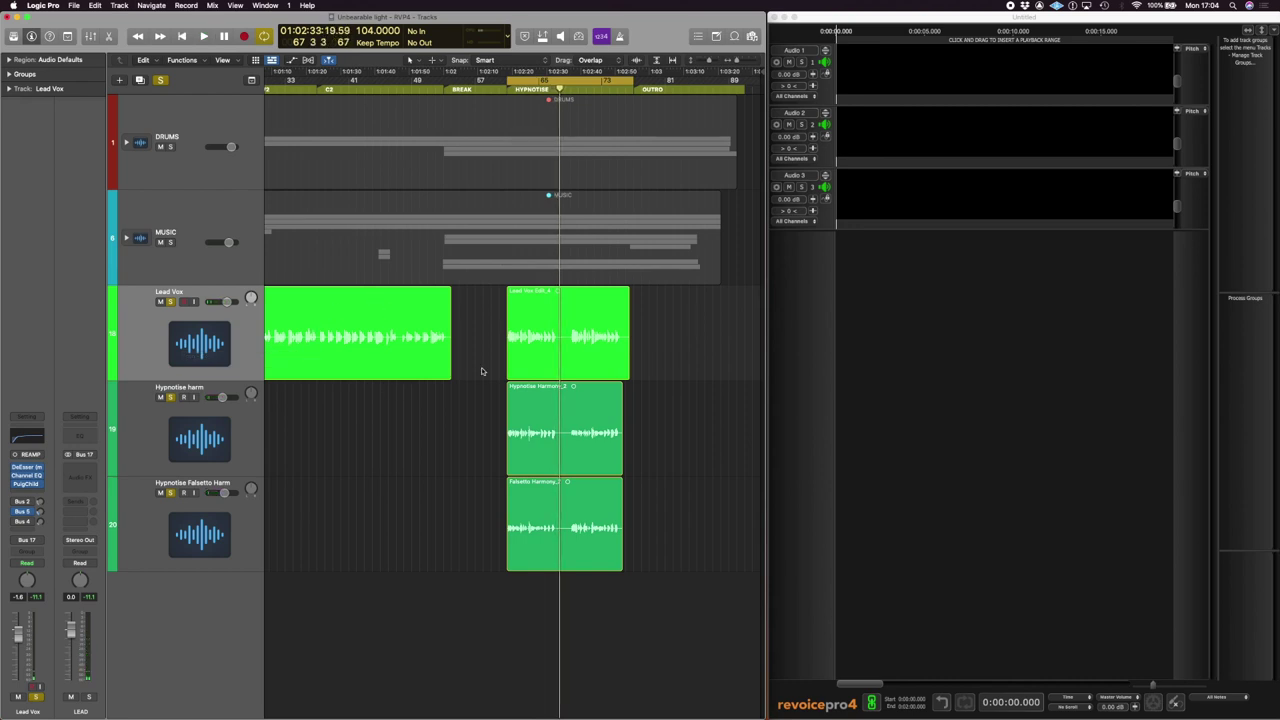
Capture the Lead Vox region in the Hypnotise section to Revoice Pro's Audio 1 track through Selection-Based Processing with the Revoice Pro Link plug-in
left_click(605, 316)
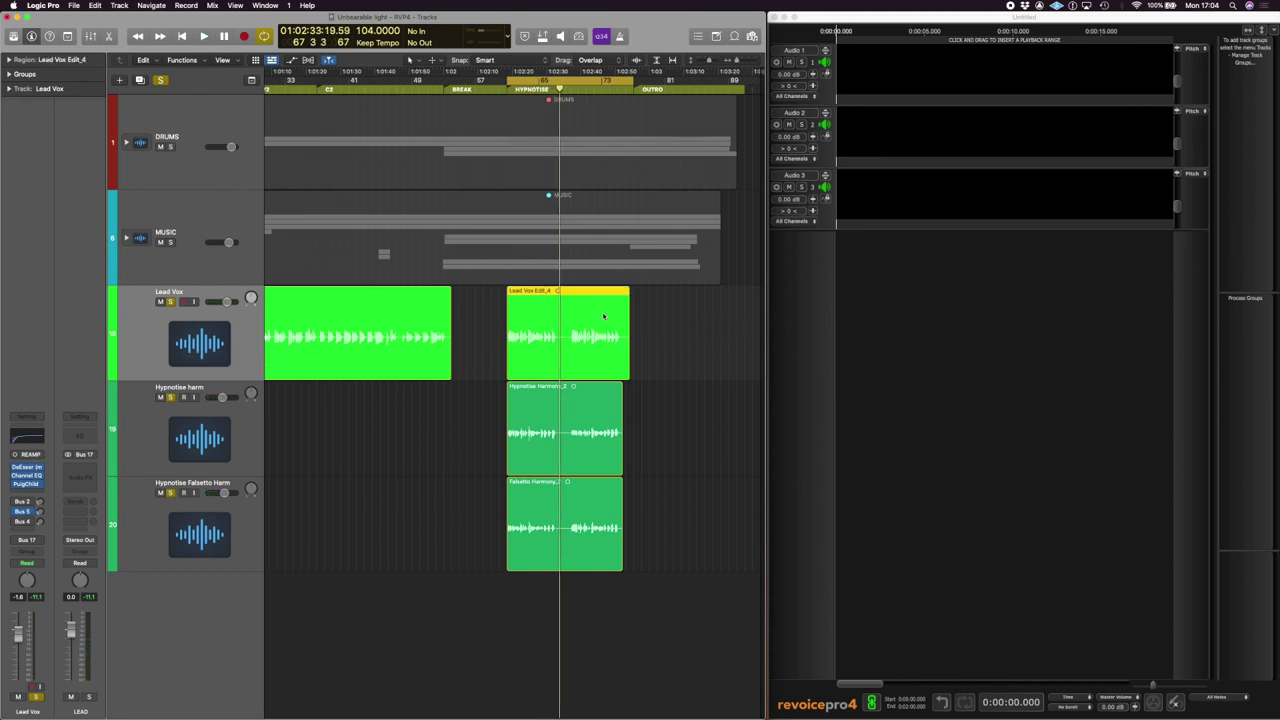
right_click(582, 292)
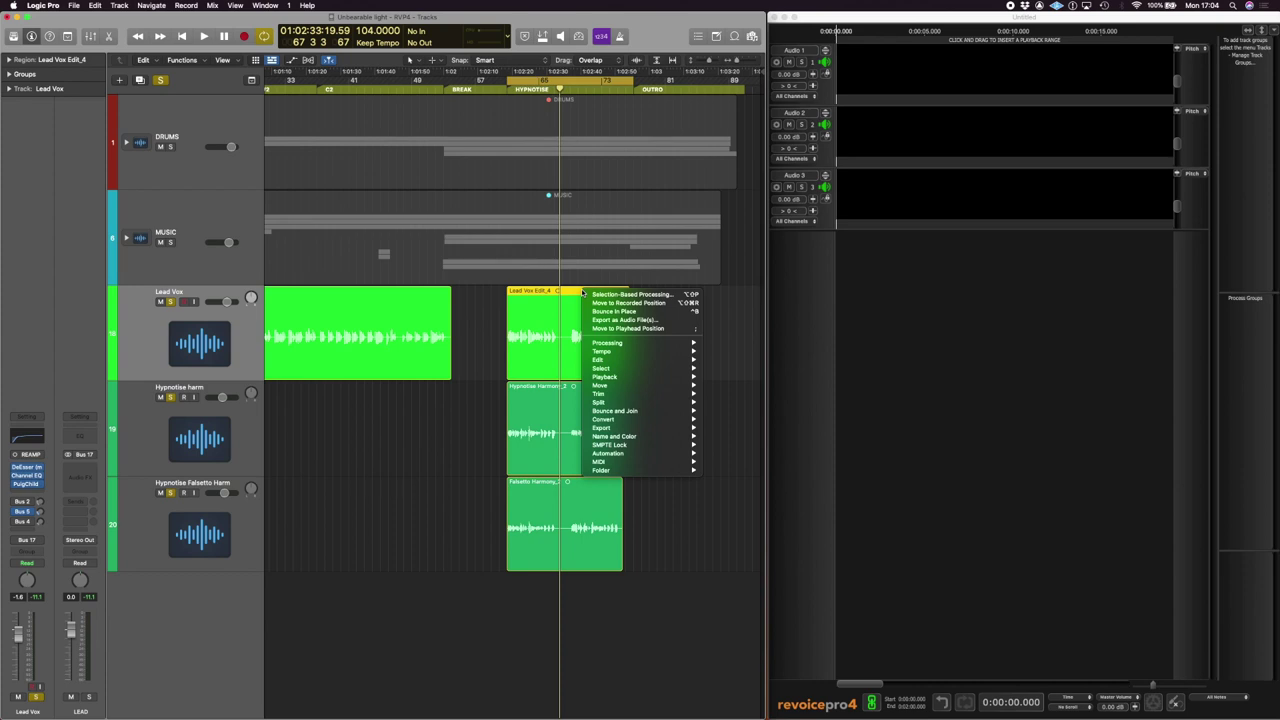
mouse_move(640, 345)
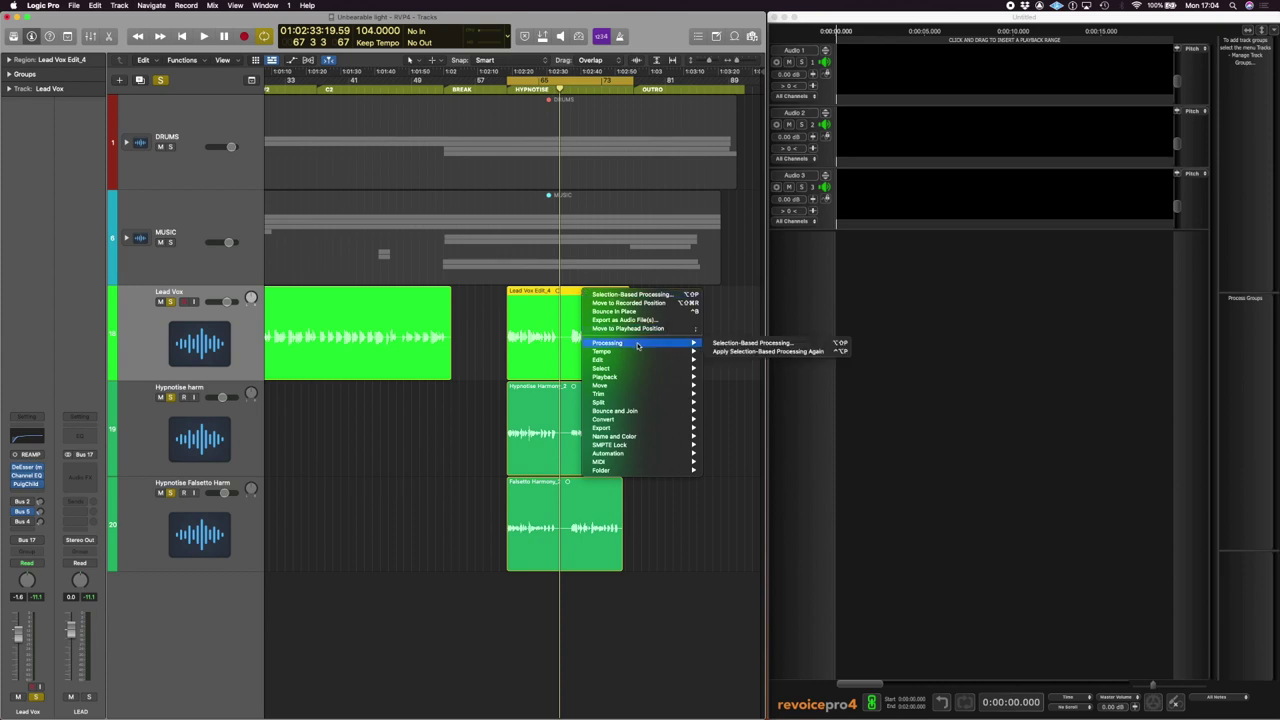
left_click(742, 344)
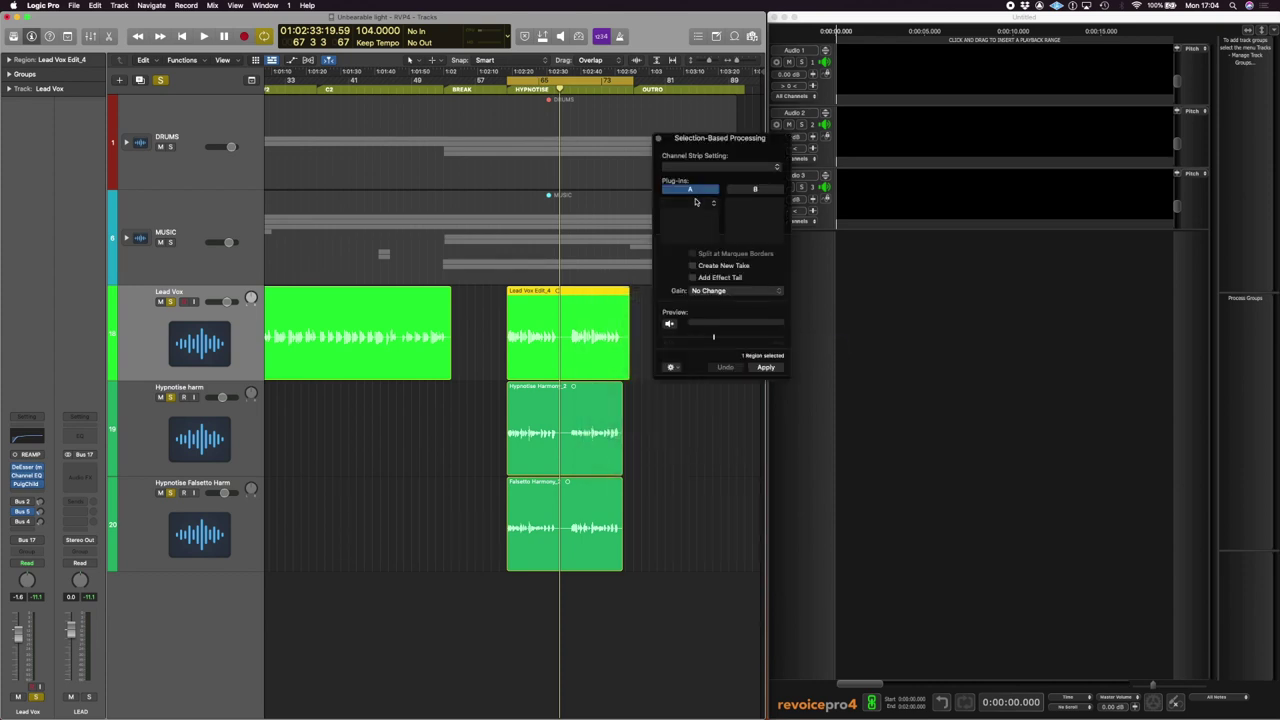
left_click(696, 202)
mouse_move(698, 421)
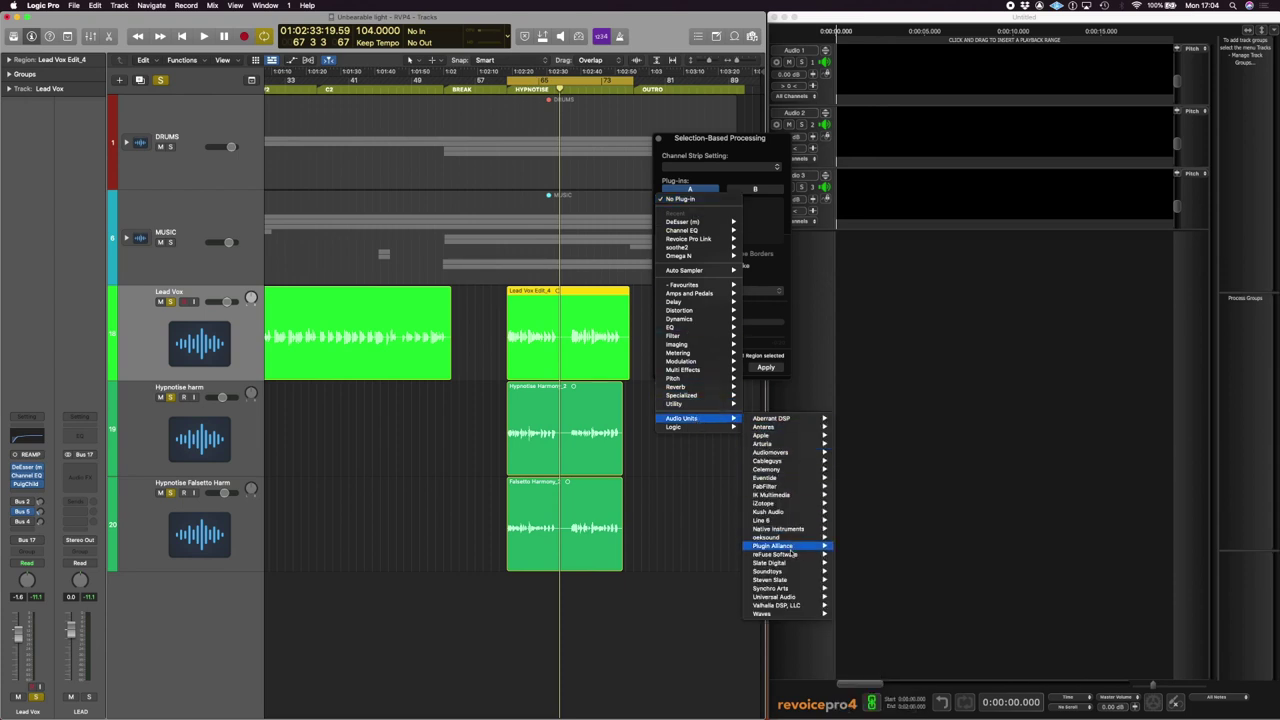
mouse_move(790, 574)
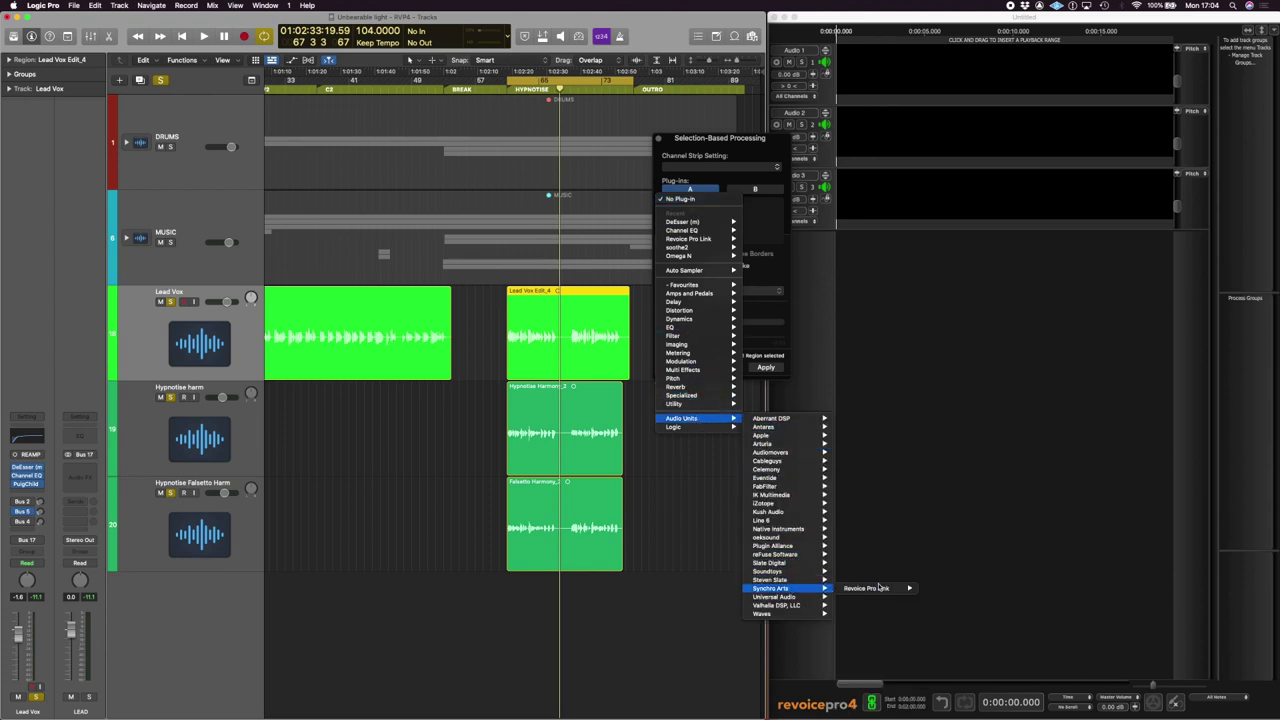
mouse_move(885, 590)
left_click(936, 590)
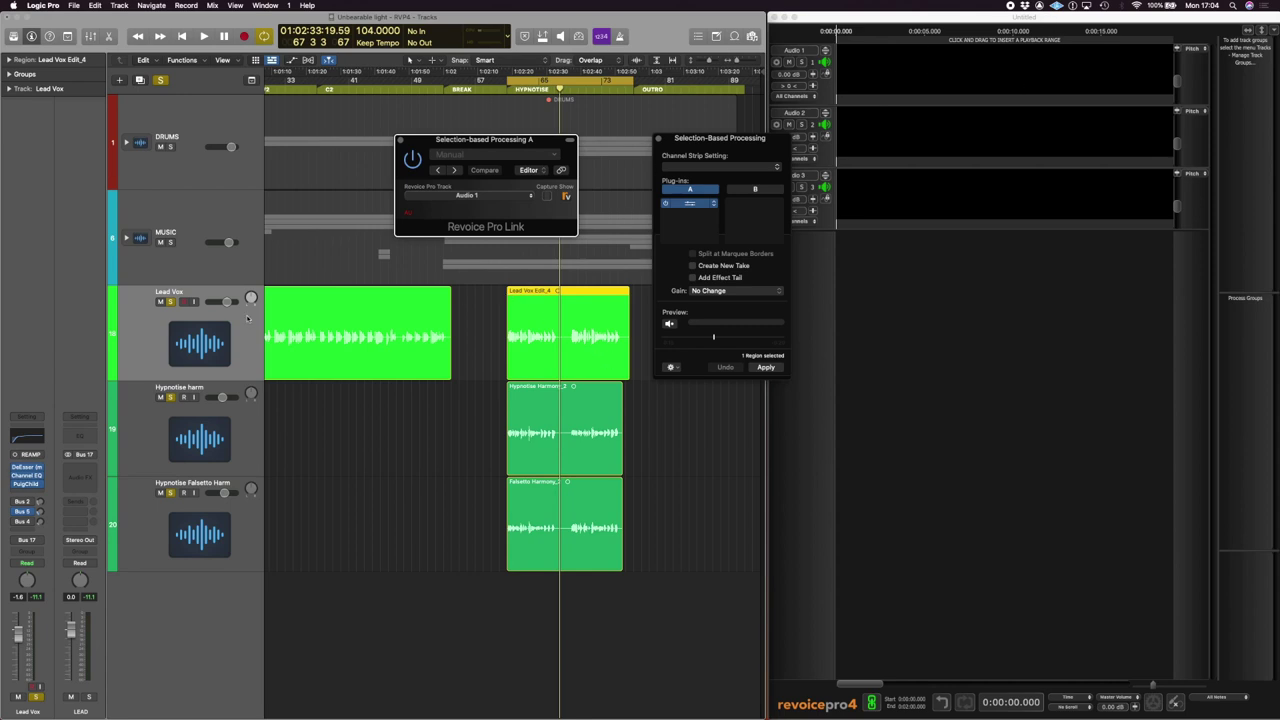
left_click(767, 368)
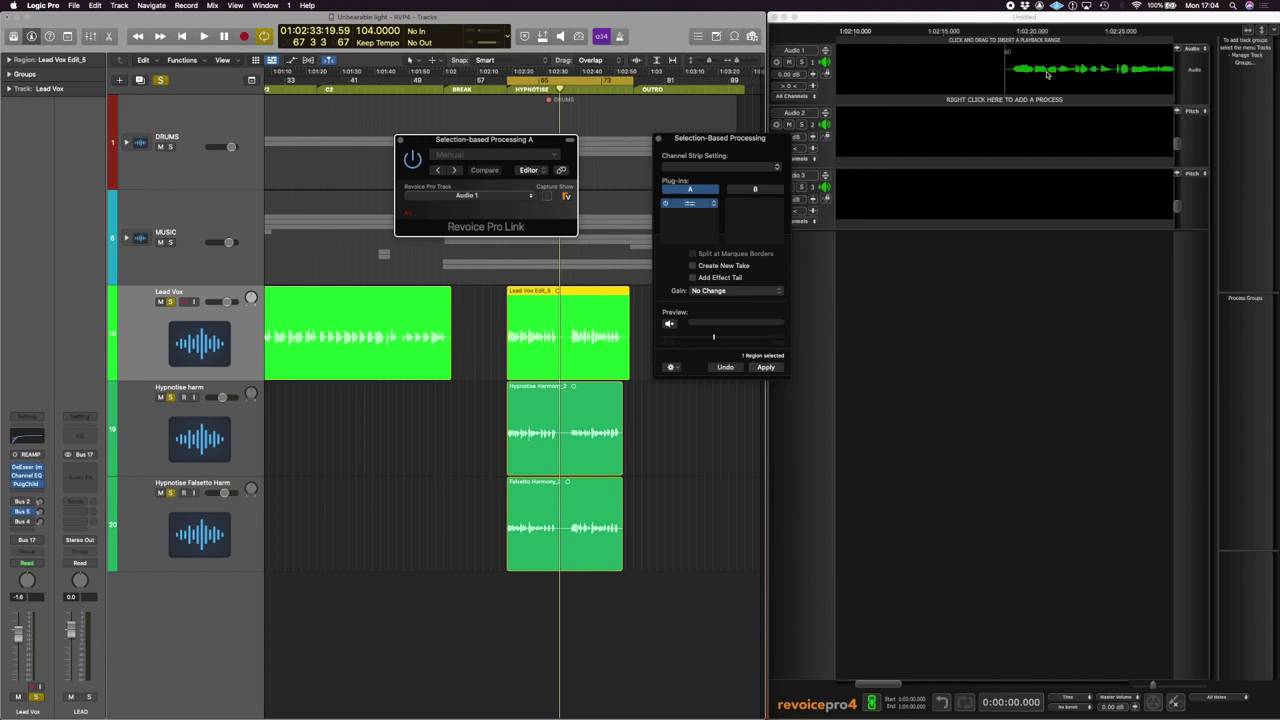
Capture the Hypnotise Harmony region to Revoice Pro's Audio 2 track with Selection-Based Processing
left_click(555, 388)
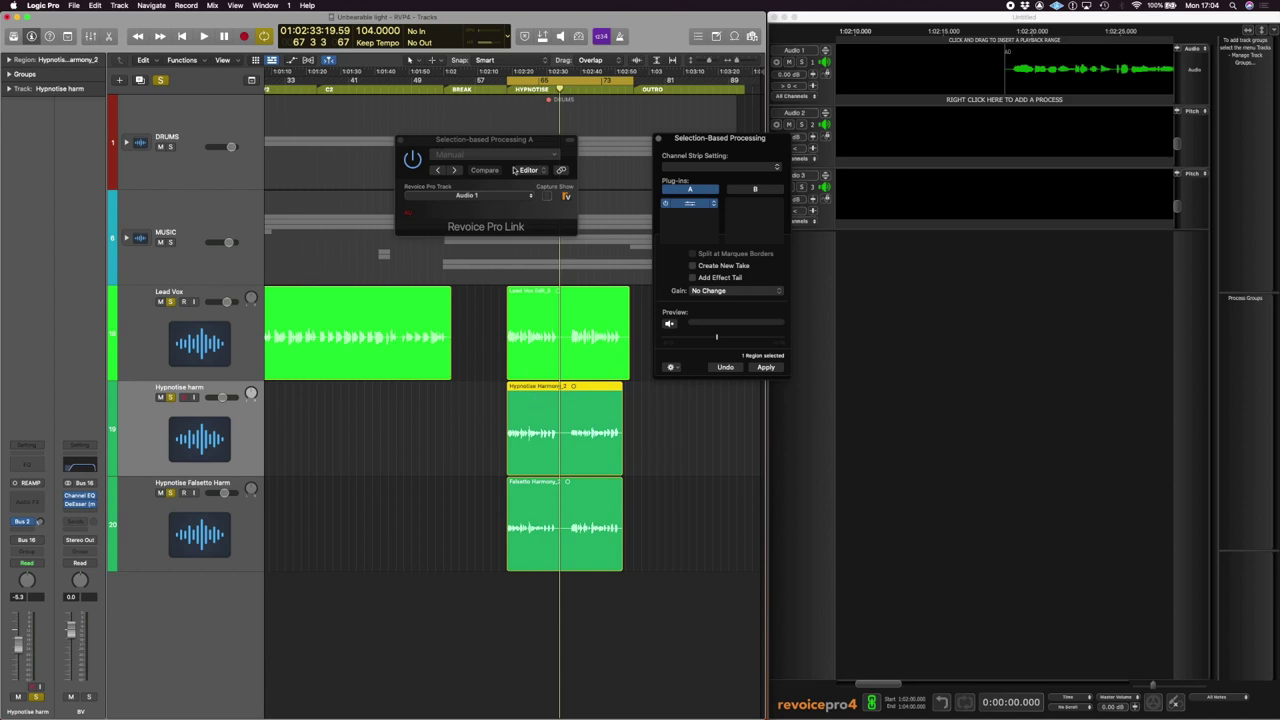
left_click(503, 196)
left_click(496, 208)
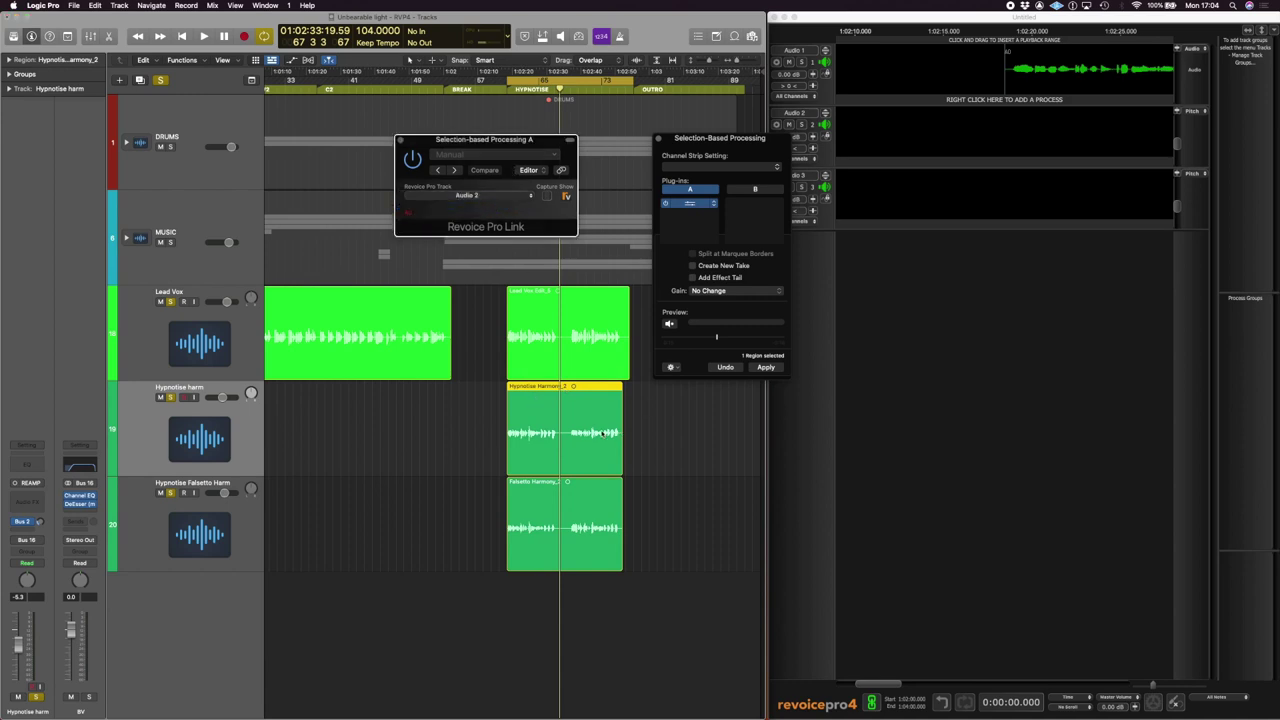
left_click(766, 368)
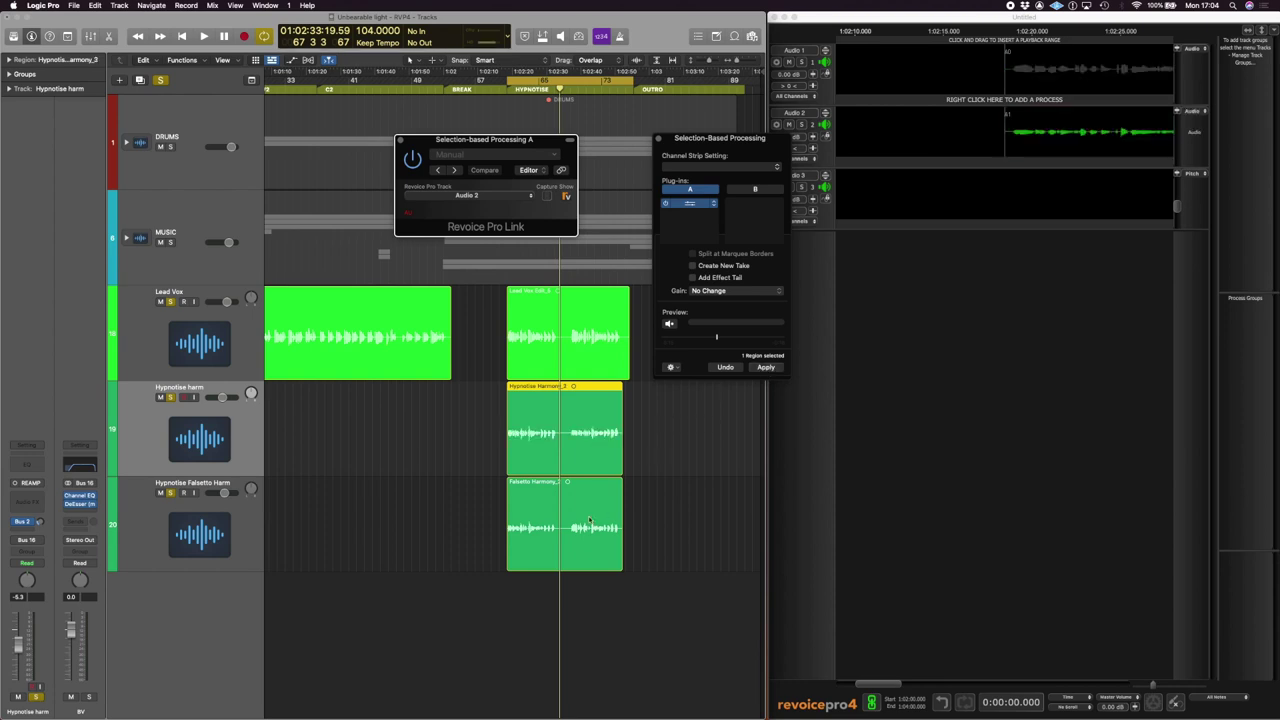
Capture the Falsetto Harmony region to Revoice Pro's Audio 3 track and close Selection-Based Processing
key("Down")
left_click(491, 205)
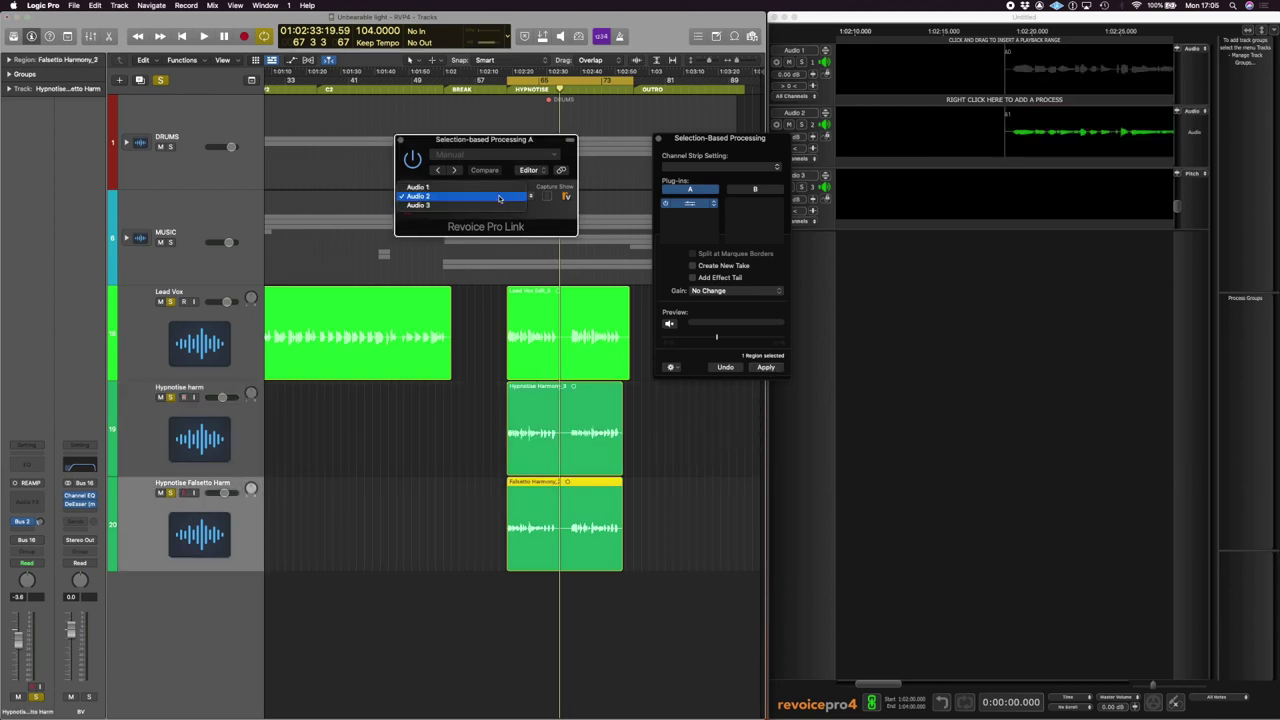
left_click(491, 206)
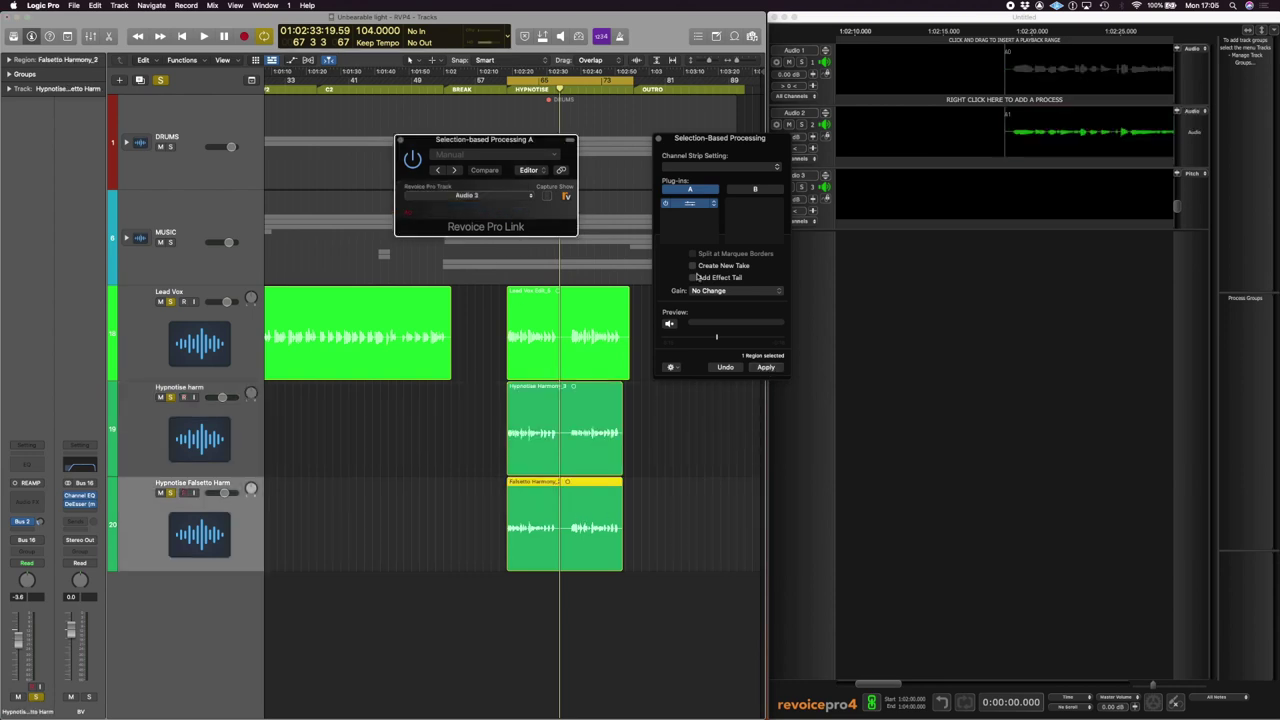
left_click(766, 368)
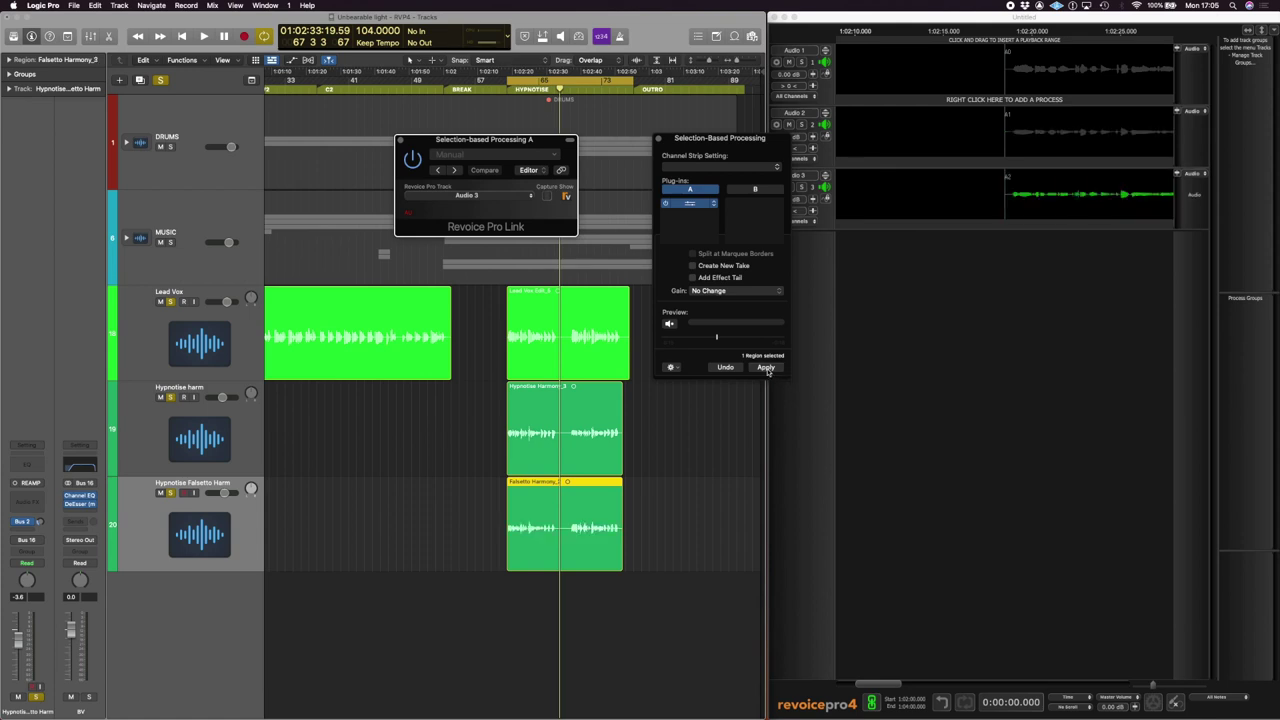
left_click(660, 139)
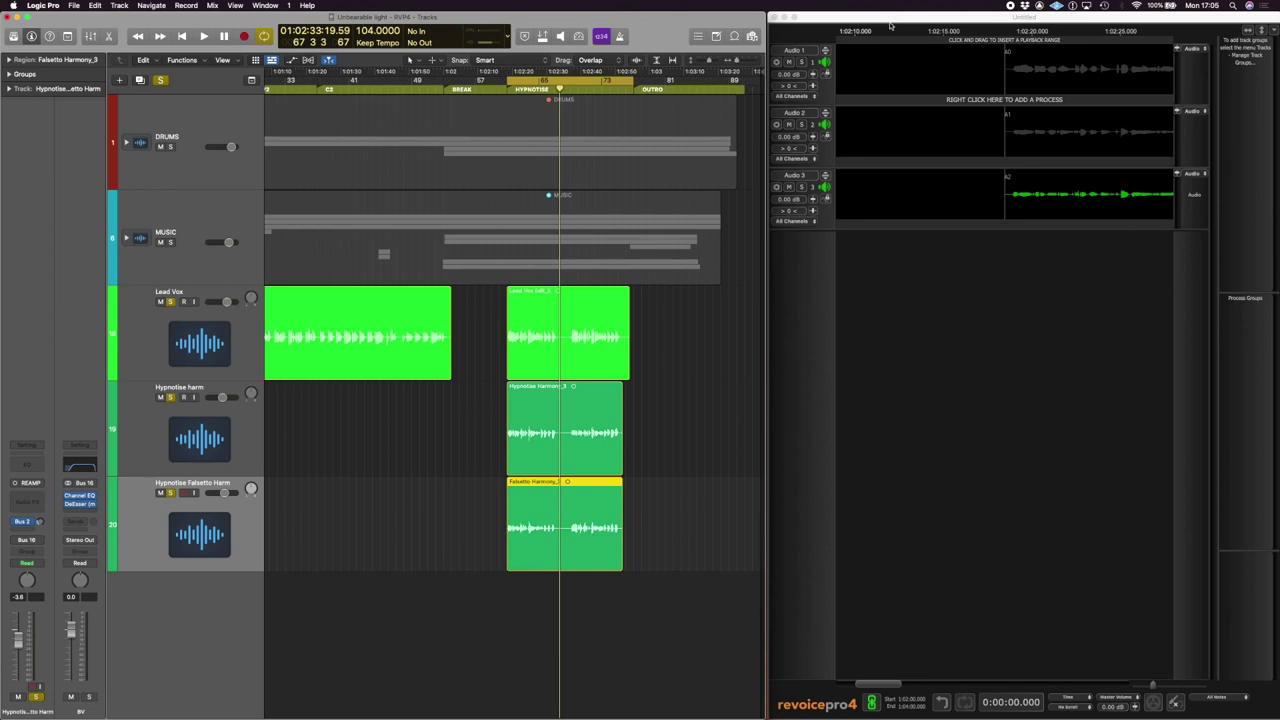
Switch to Revoice Pro and rename the three audio tracks Lead, Harm and Falsetto
left_click(803, 51)
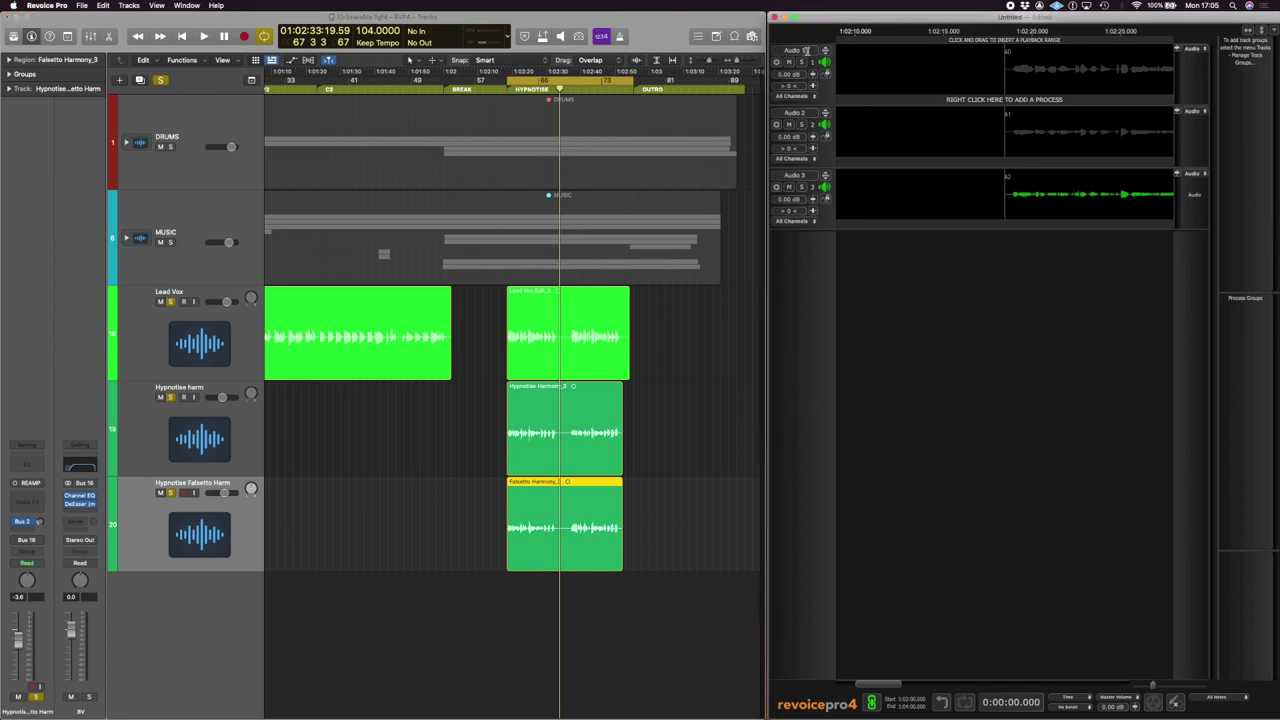
left_click(805, 51)
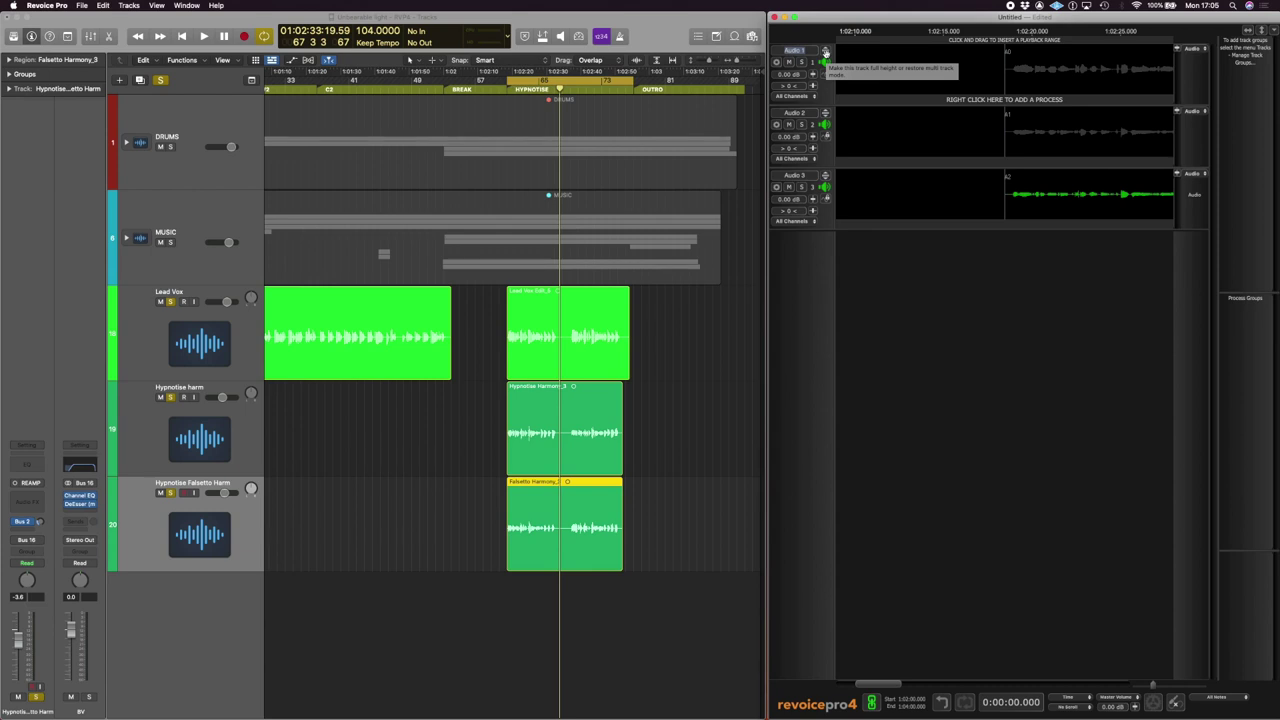
type("La")
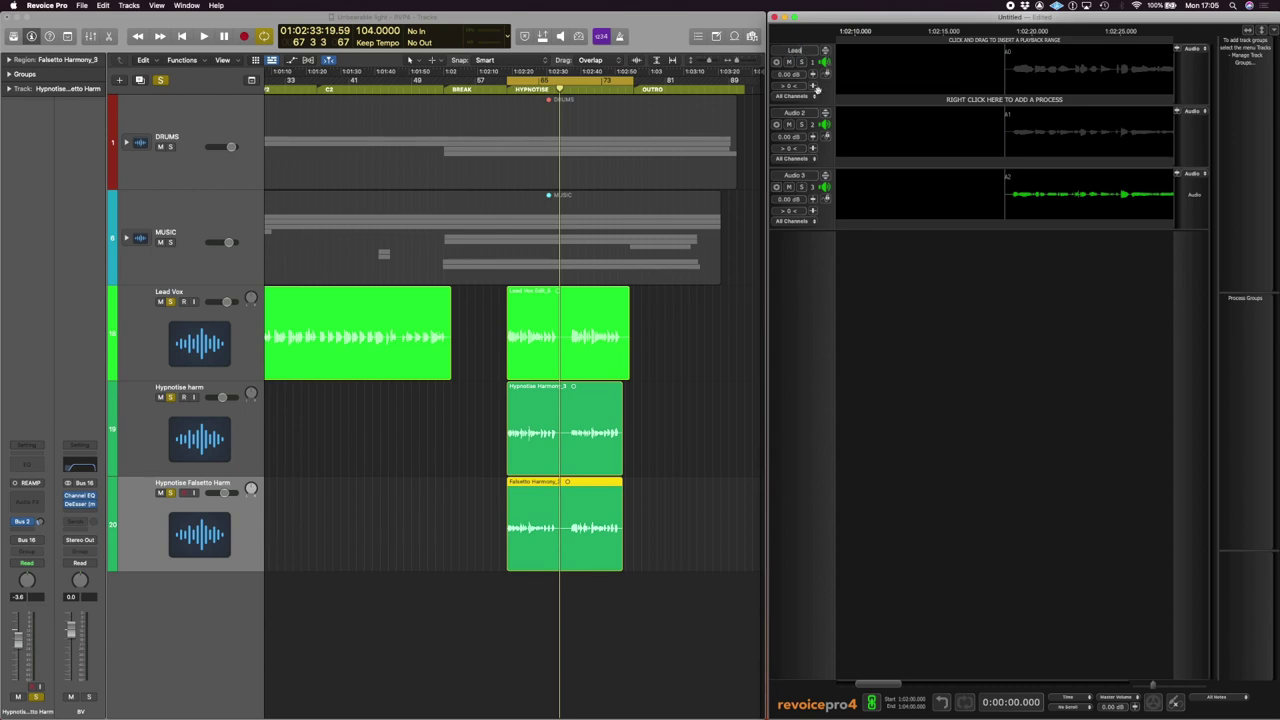
key("Tab")
left_click(811, 112)
left_click_drag(811, 112, 765, 112)
type("Harm")
left_click_drag(810, 175, 747, 176)
type("Falsetto")
Start a new APT process with the factory preset Tight Timing only
right_click(1031, 101)
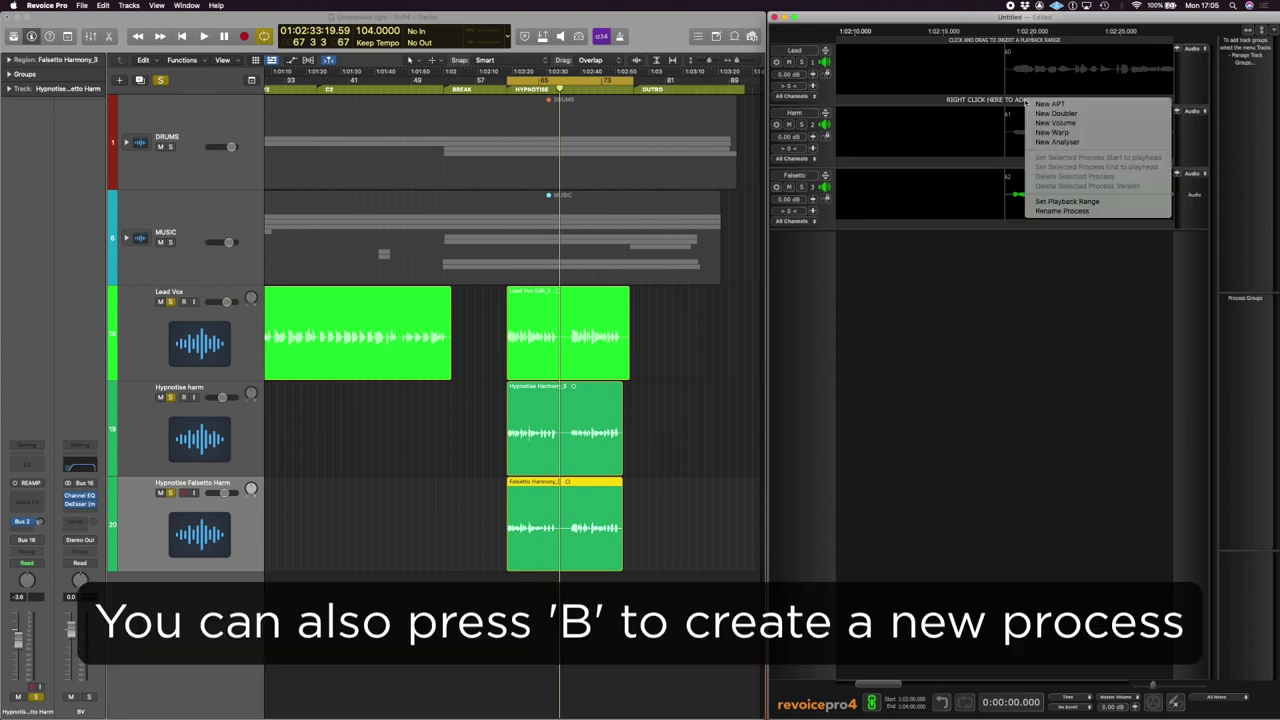
left_click(1041, 105)
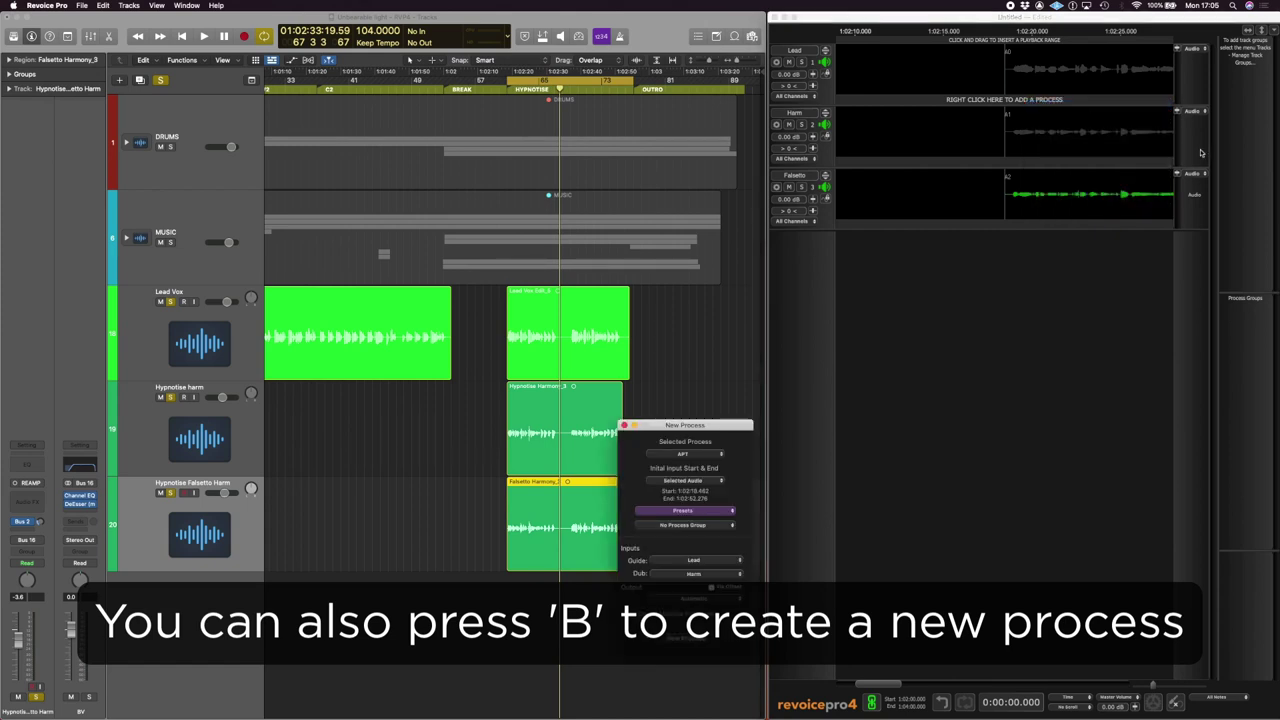
left_click(733, 513)
mouse_move(716, 530)
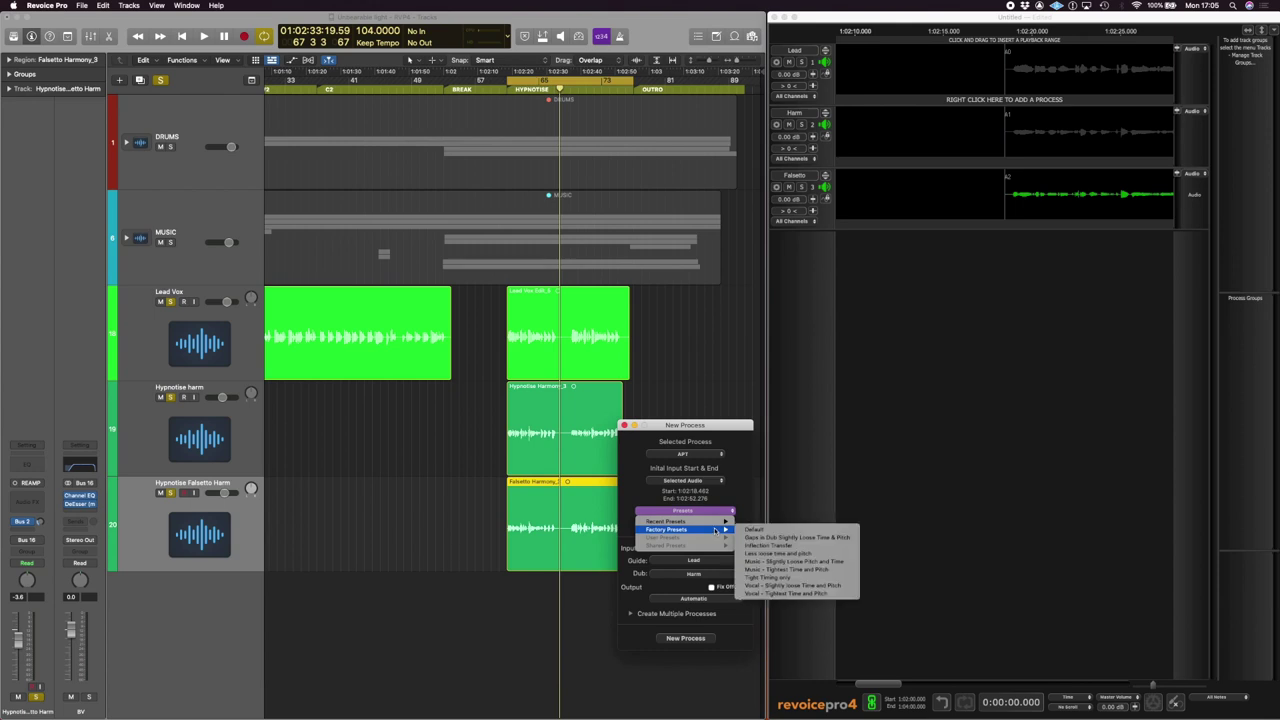
left_click(788, 578)
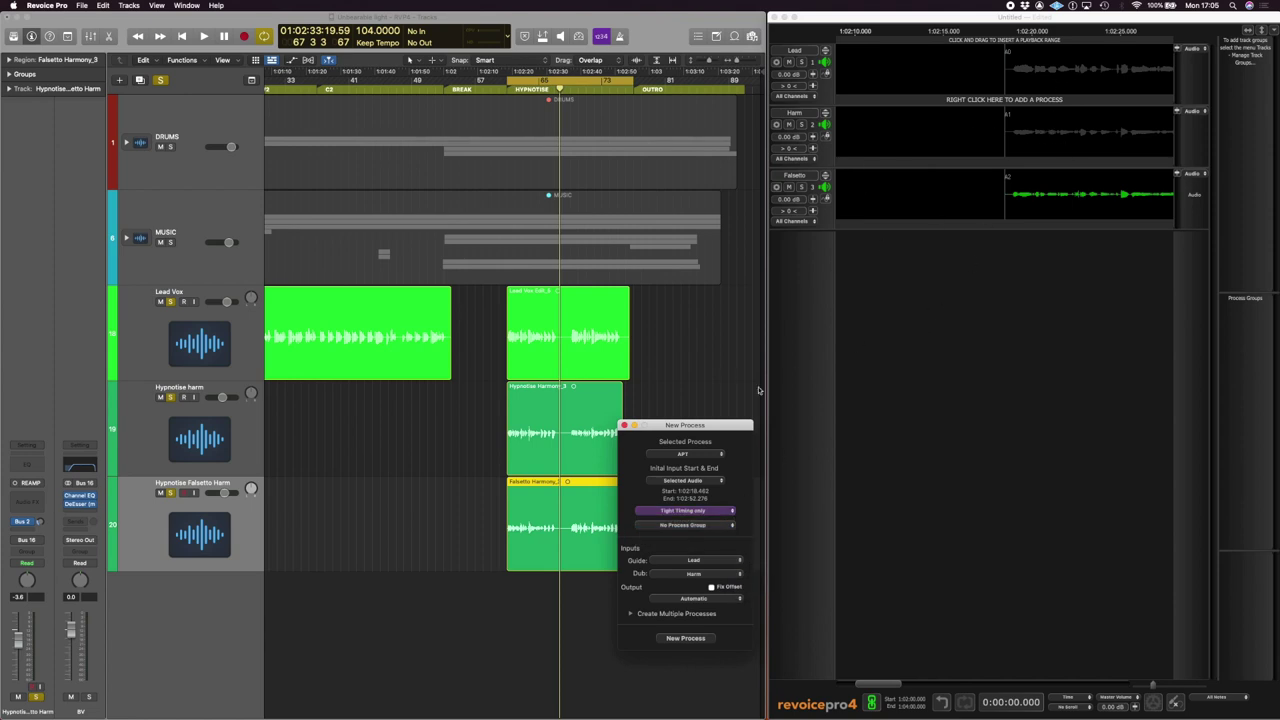
Create the APT process with Lead as the guide, Harm as the dub and automatic output
scroll(854, 265, "left", 1)
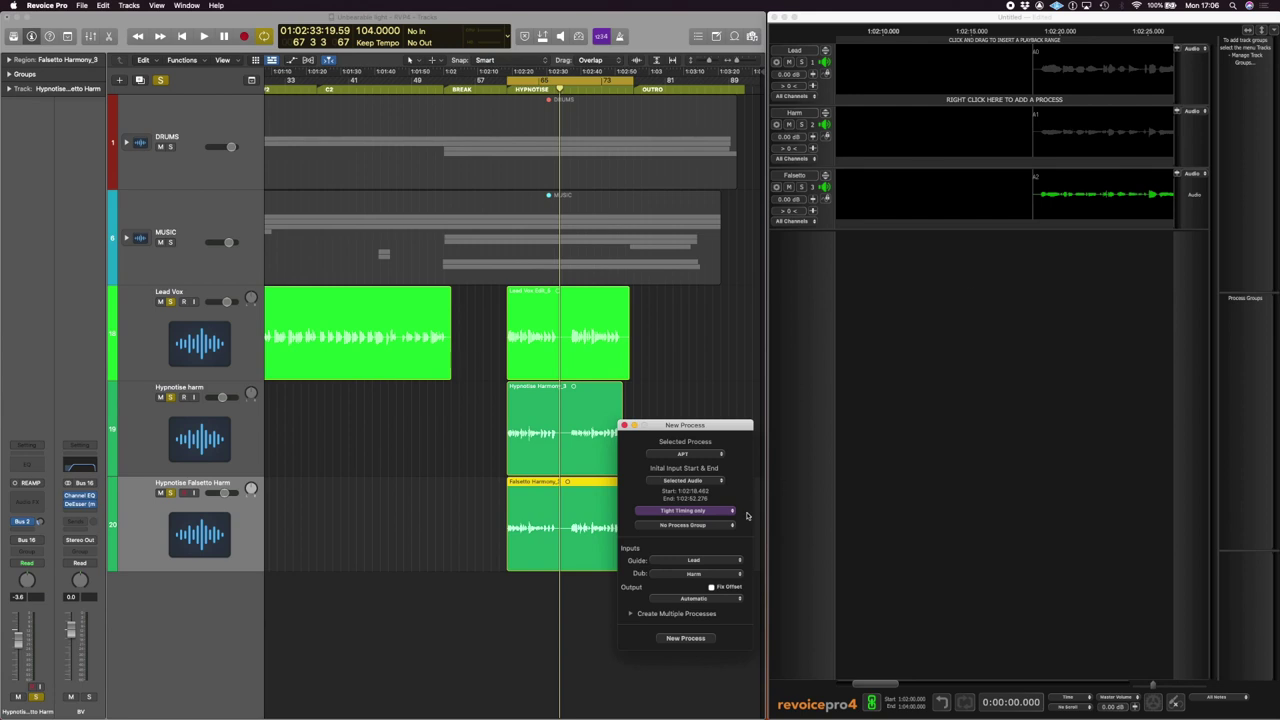
left_click(701, 561)
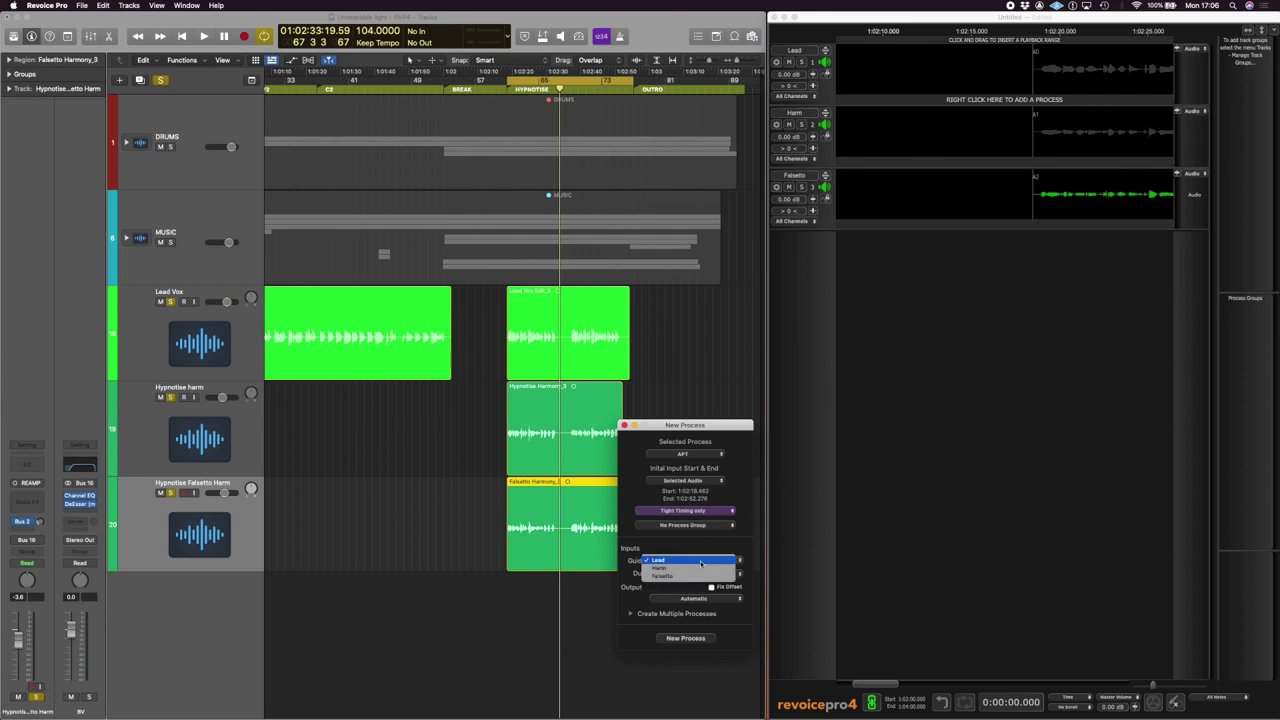
left_click(701, 561)
left_click(696, 574)
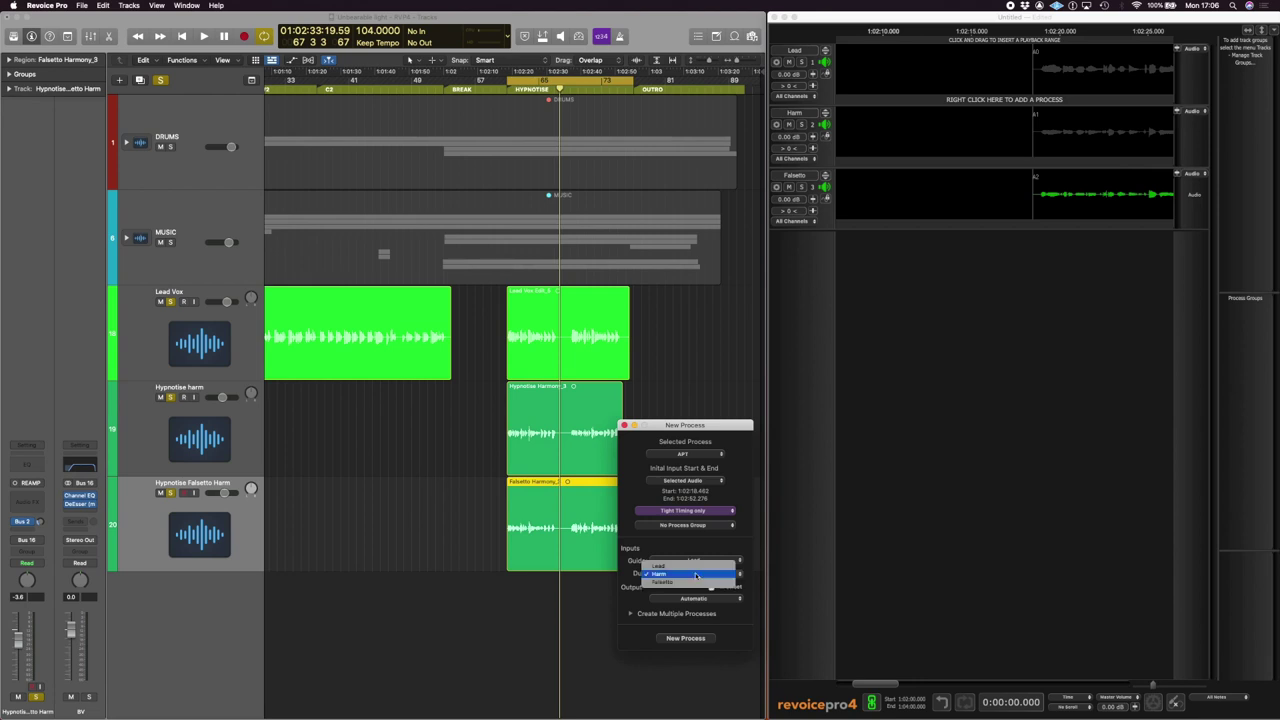
left_click(696, 574)
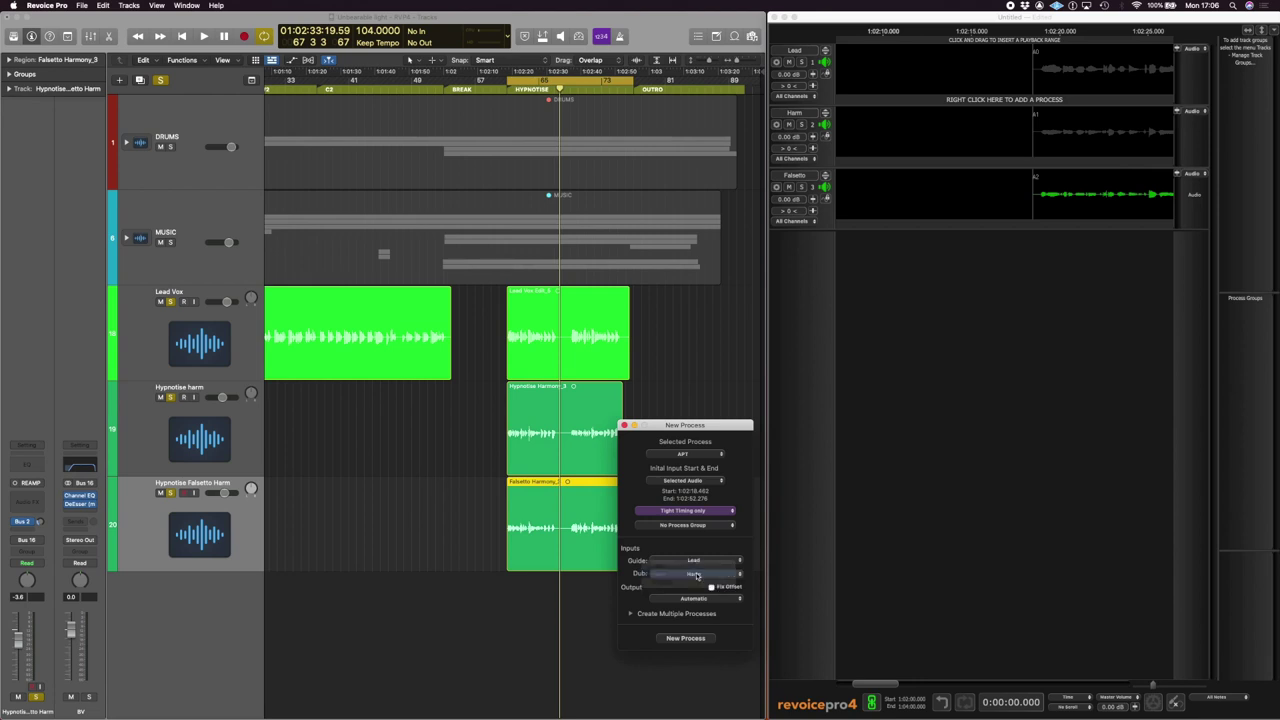
left_click(685, 639)
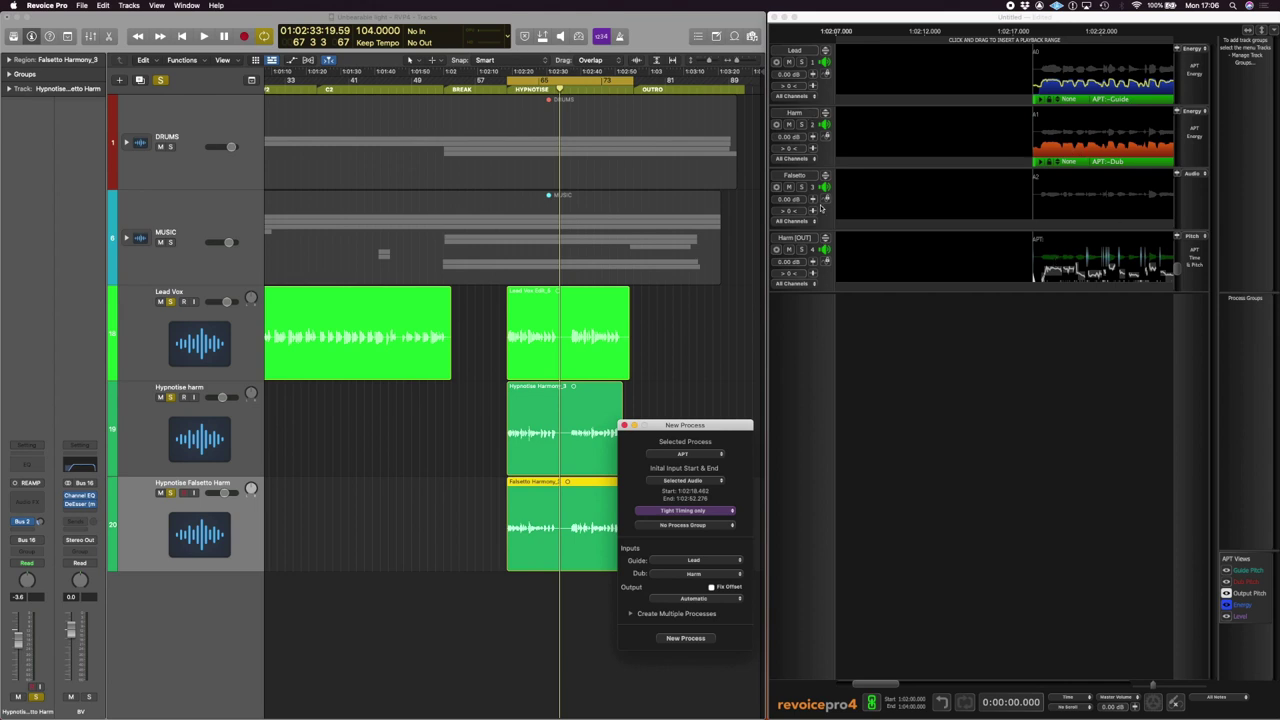
Rename the Harm process's output track as Harmony timed
left_click(793, 239)
left_click_drag(812, 238, 778, 238)
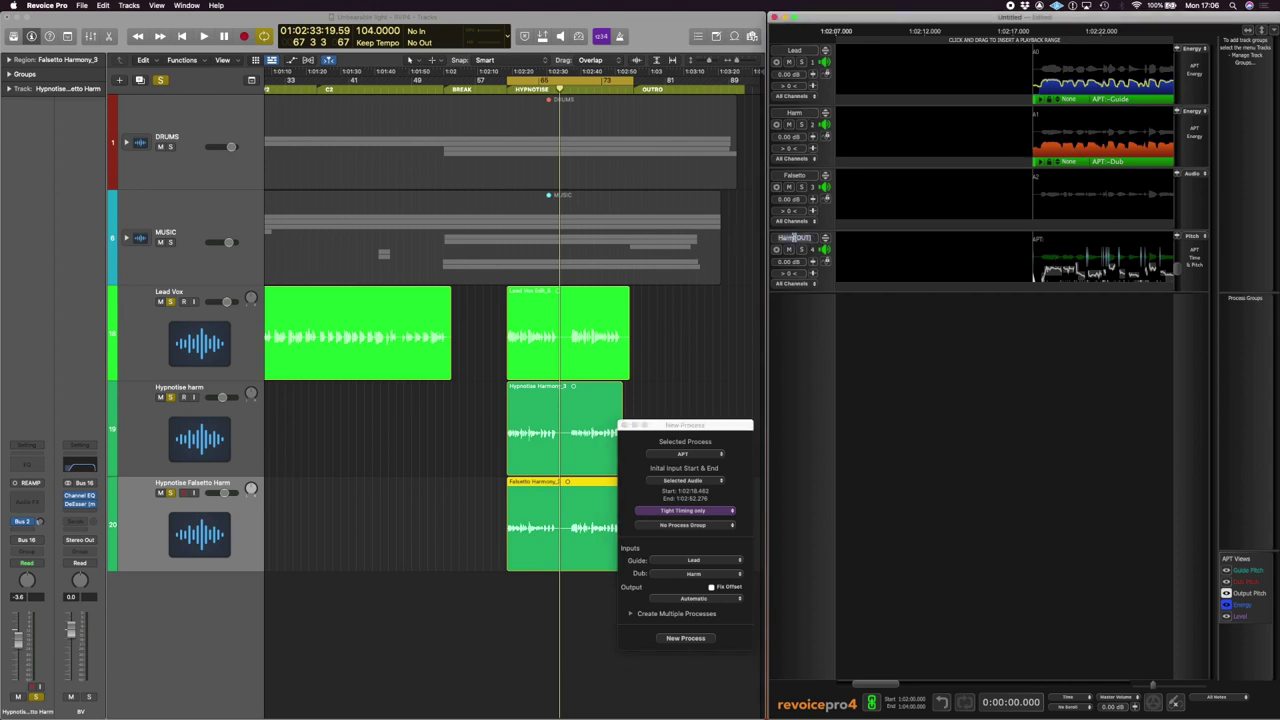
key("BackSpace")
type("ony timed")
Create a second APT process with the Tight Timing only preset, Lead as the guide, Falsetto as the dub and automatic output
right_click(1089, 225)
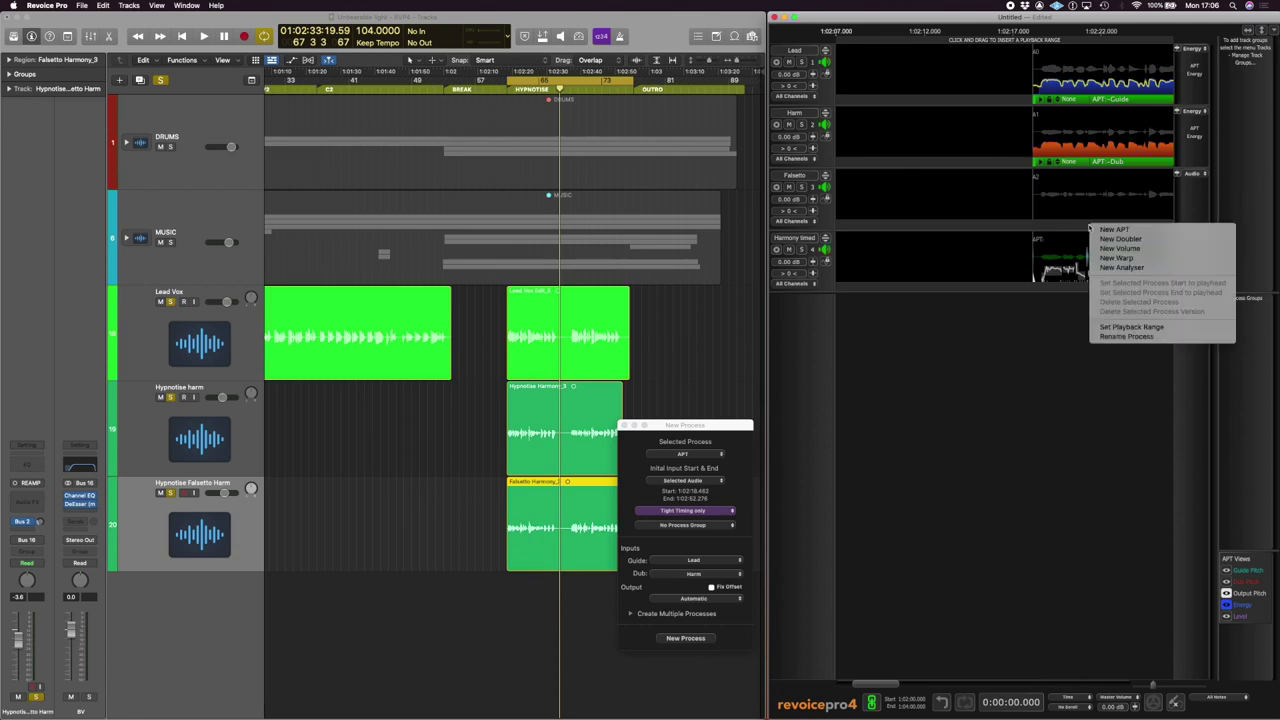
left_click(1117, 230)
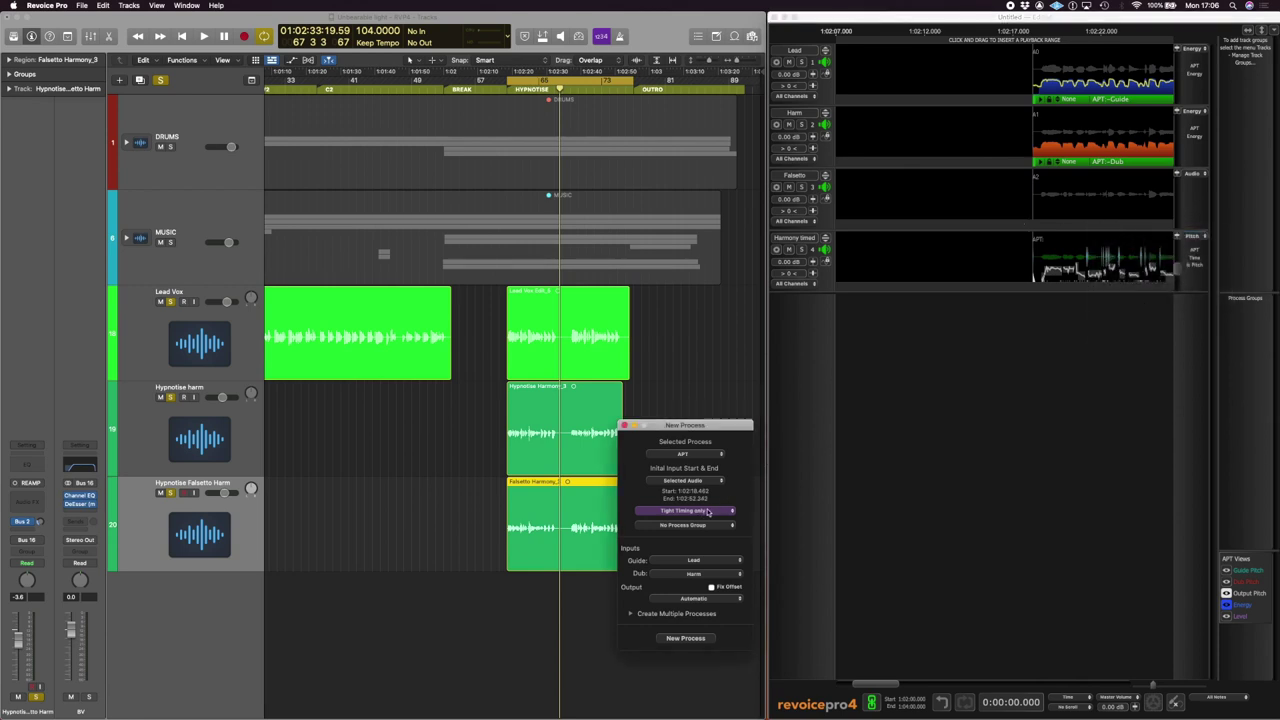
left_click(697, 578)
left_click(692, 584)
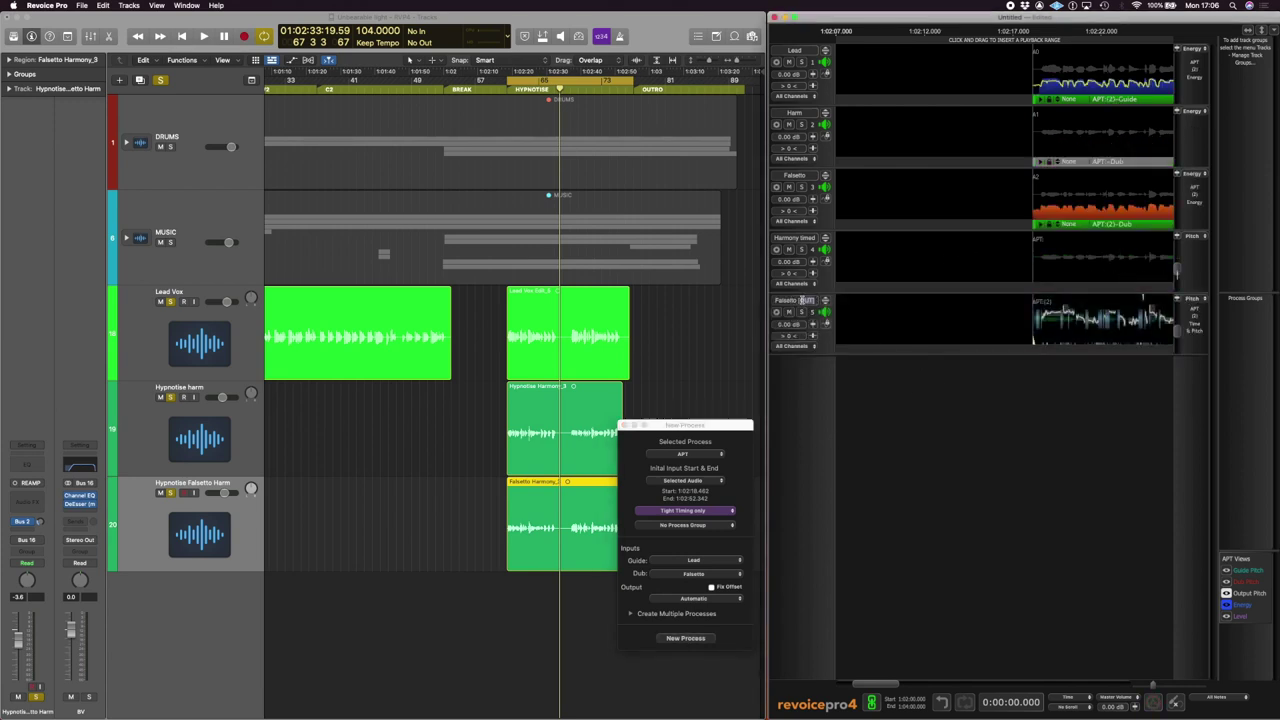
Rename the Falsetto process's output track as Falsetto Timed and close the New Process window
type("Timed")
left_click(681, 425)
left_click_drag(681, 425, 683, 325)
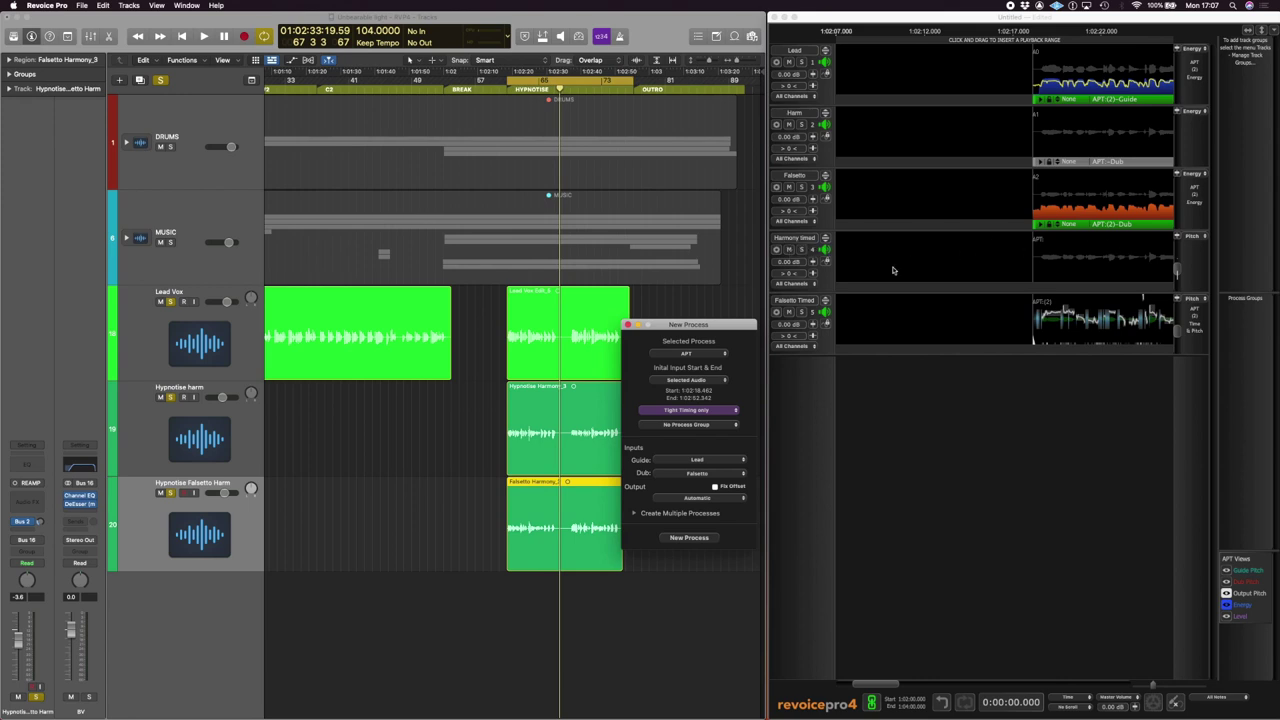
scroll(957, 265, "right", 1)
scroll(980, 270, "right", 3)
left_click(1055, 286)
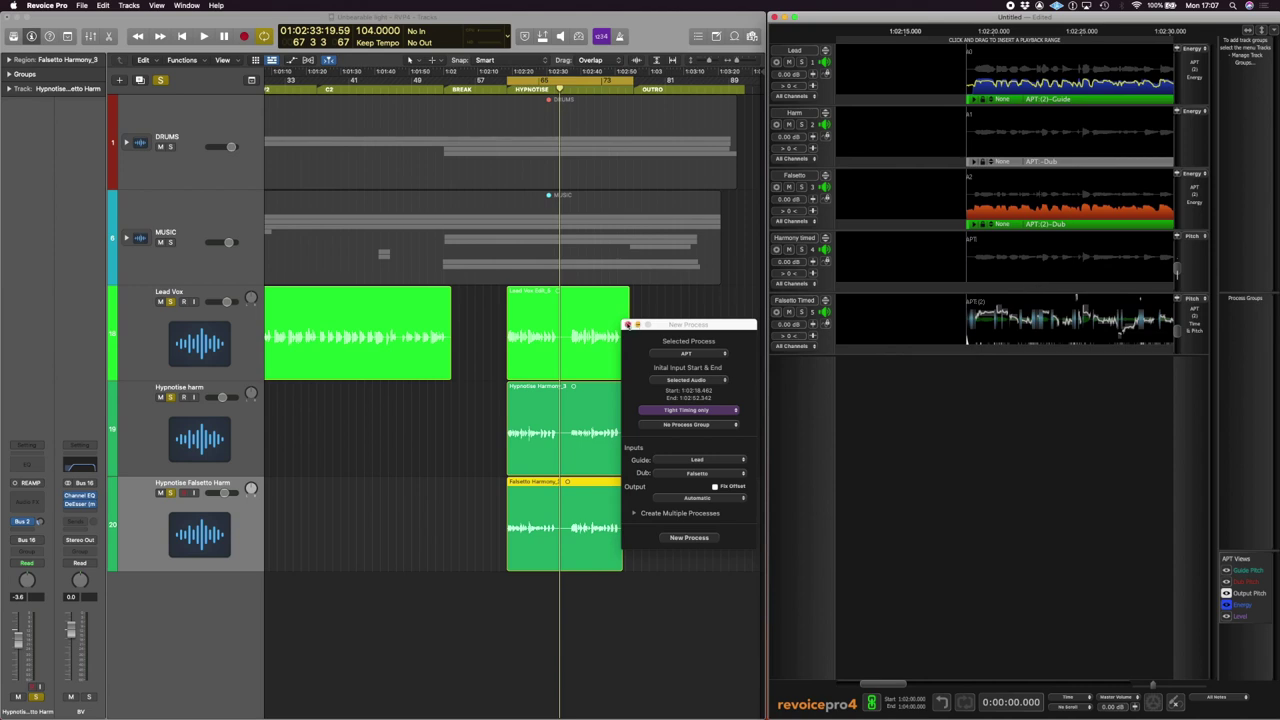
left_click(627, 325)
Create a Doubler process with the Mono Vocal Mild preset, Harmony timed as the input and automatic output
right_click(1034, 290)
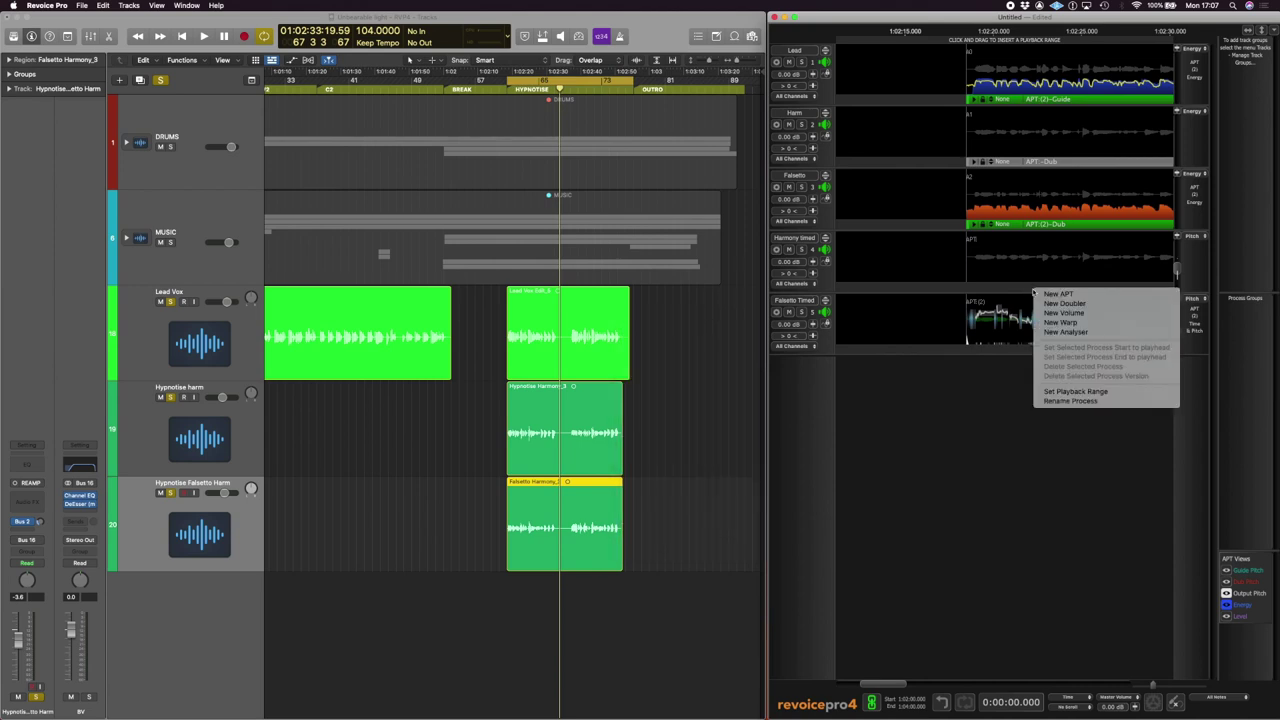
left_click(1068, 303)
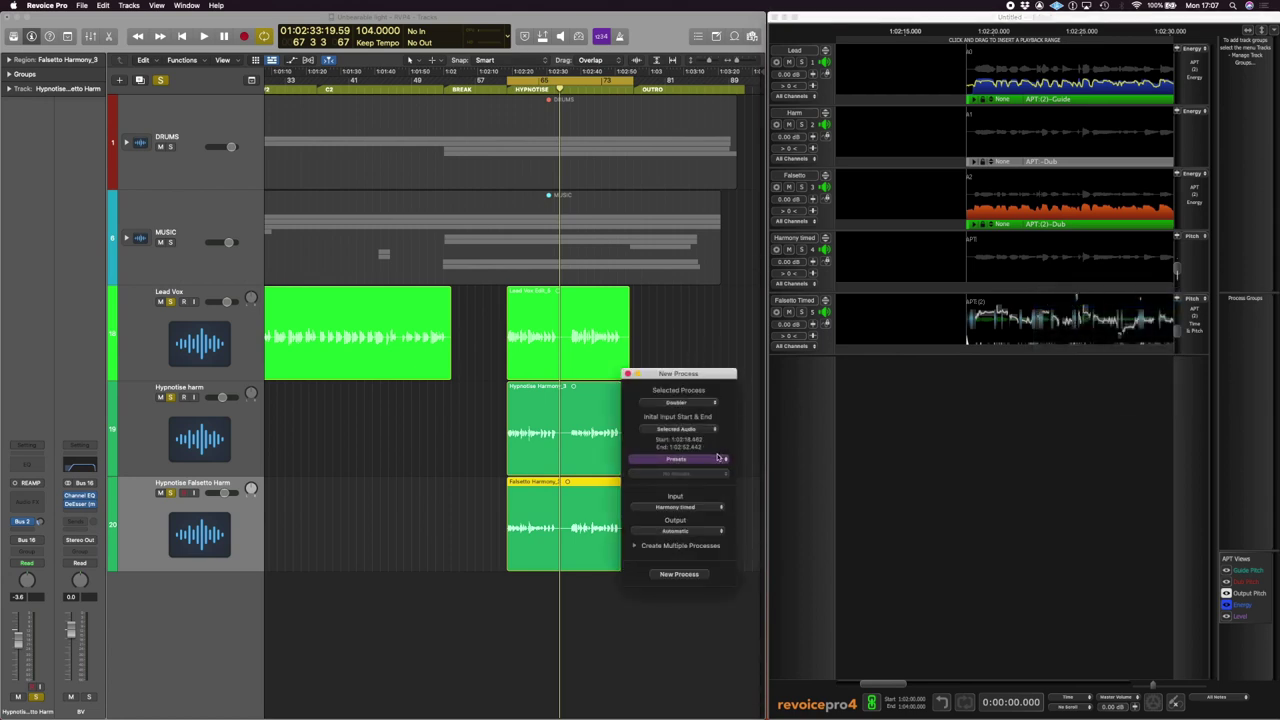
left_click(723, 461)
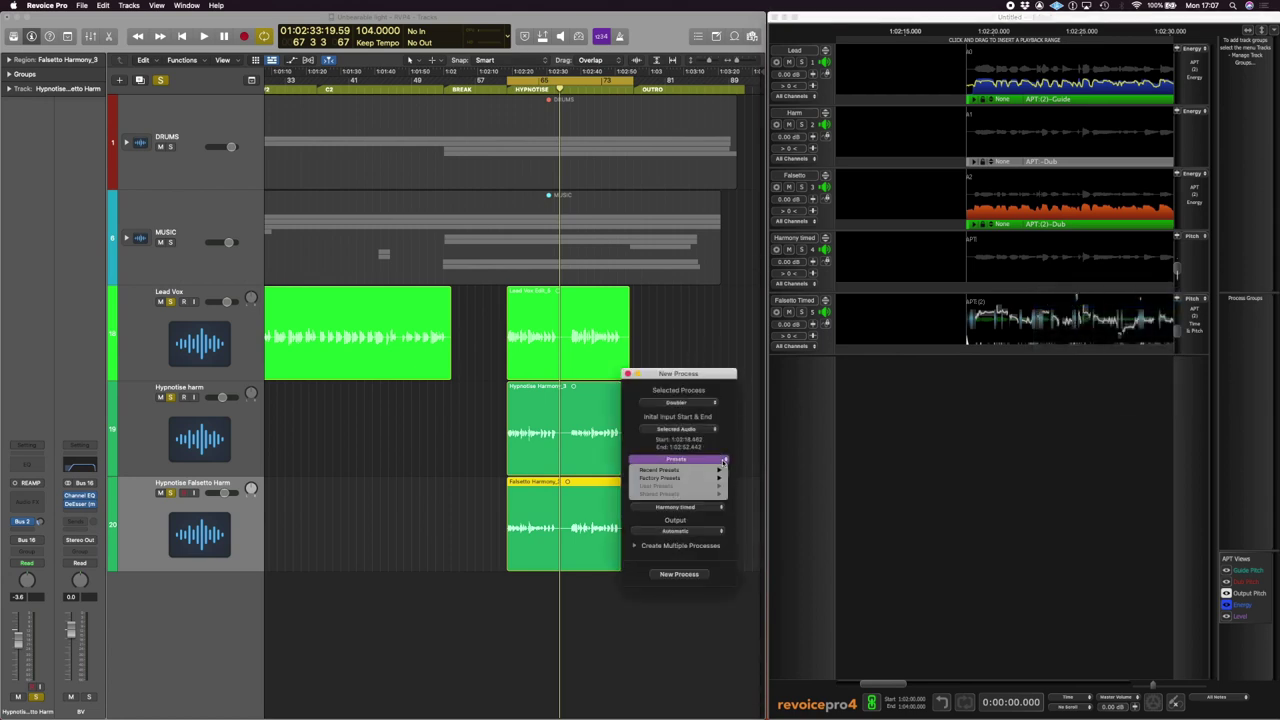
mouse_move(711, 472)
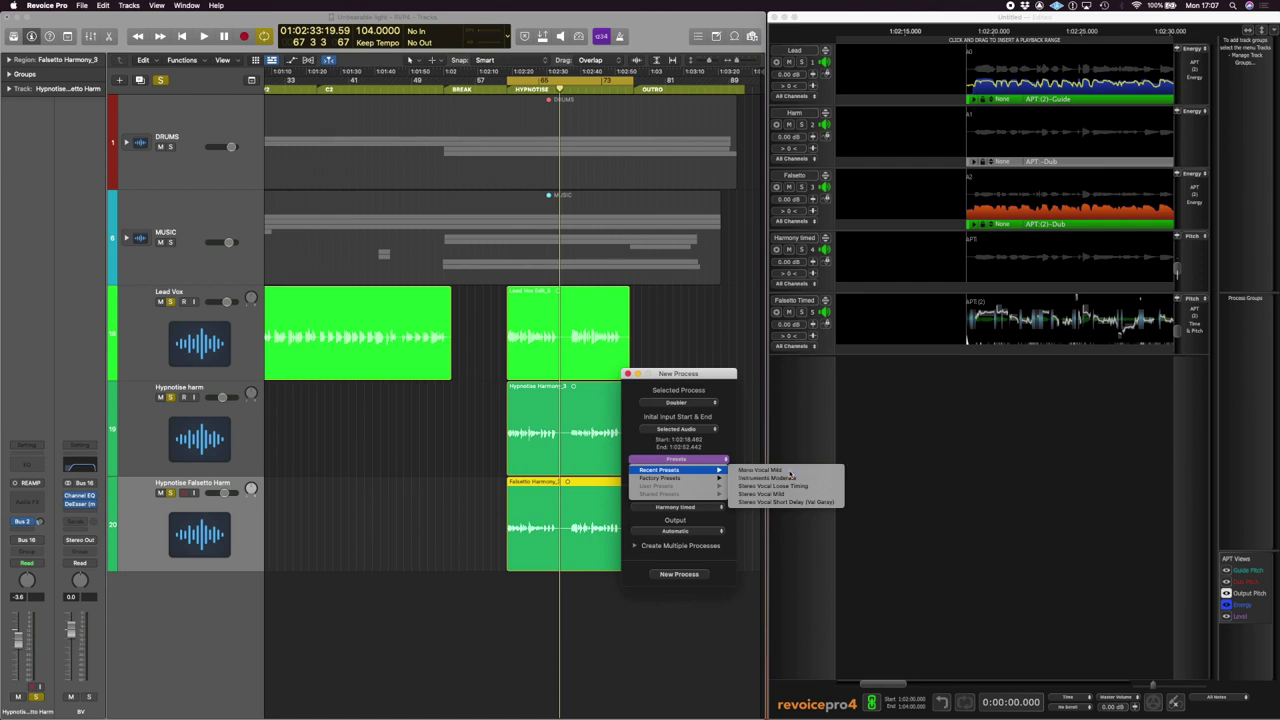
left_click(790, 471)
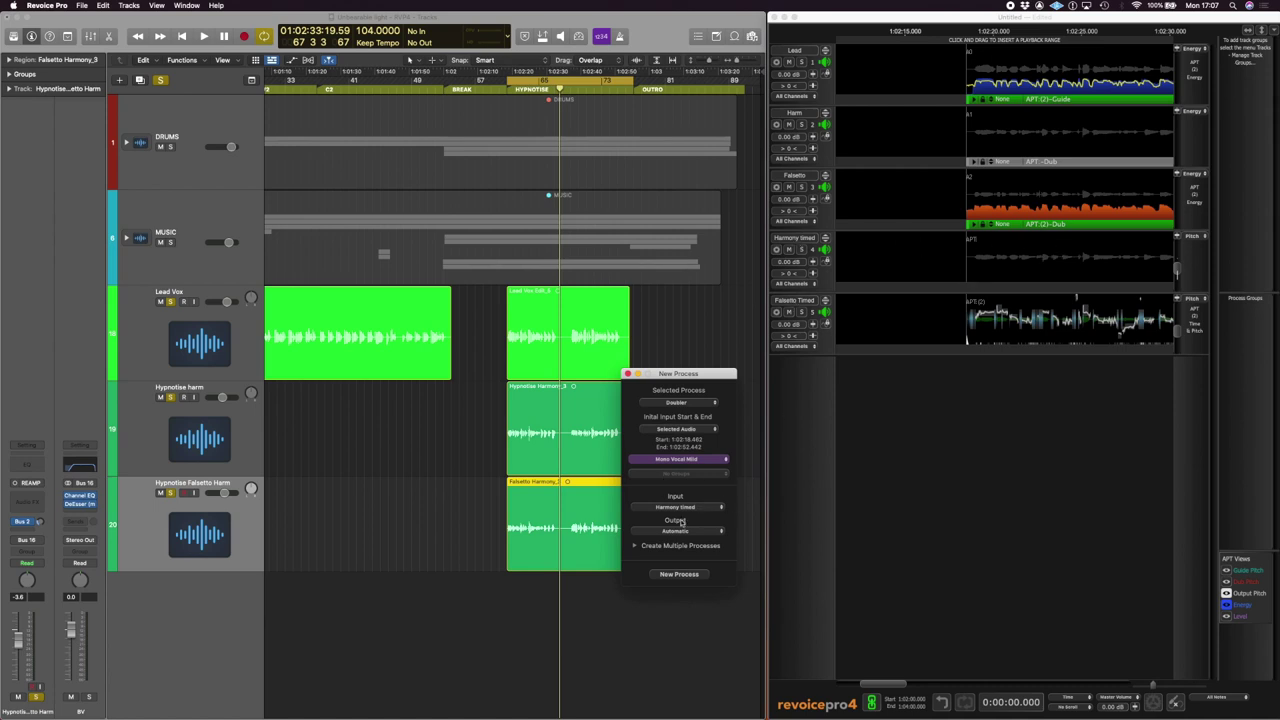
left_click(679, 575)
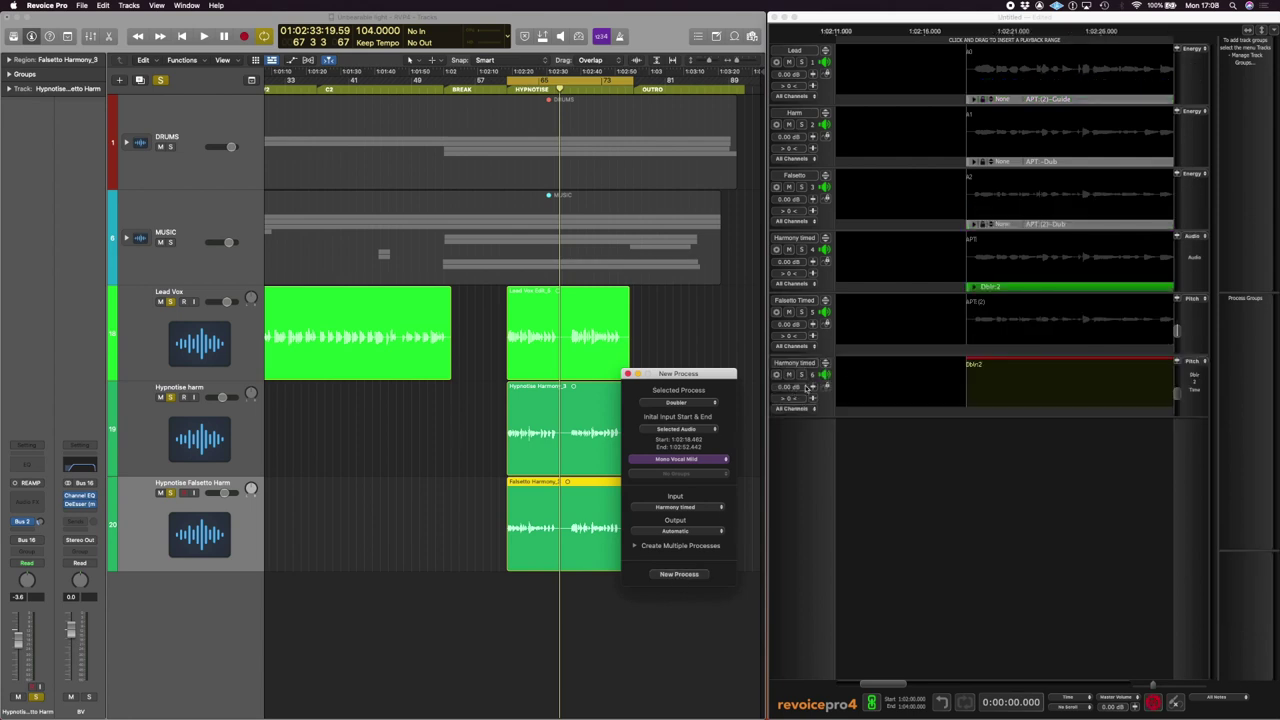
Rename the harmony doubler's output track as Harmony Dbl
left_click(806, 363)
left_click_drag(800, 363, 822, 364)
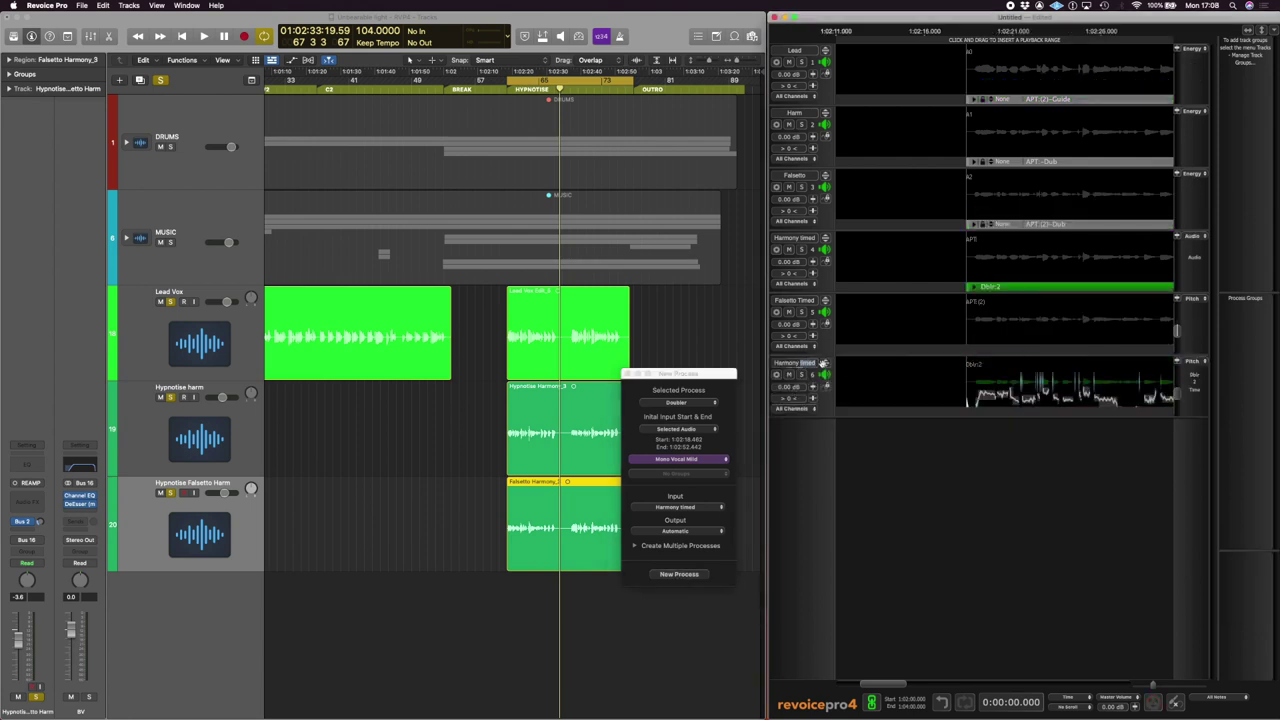
key("BackSpace")
type("(OUT)")
key("BackSpace")
key("BackSpace")
type("Dbl")
Create a Mono Vocal Mild Doubler process with Falsetto Timed as input and automatic output, and close the New Process window
right_click(1041, 350)
left_click(1076, 362)
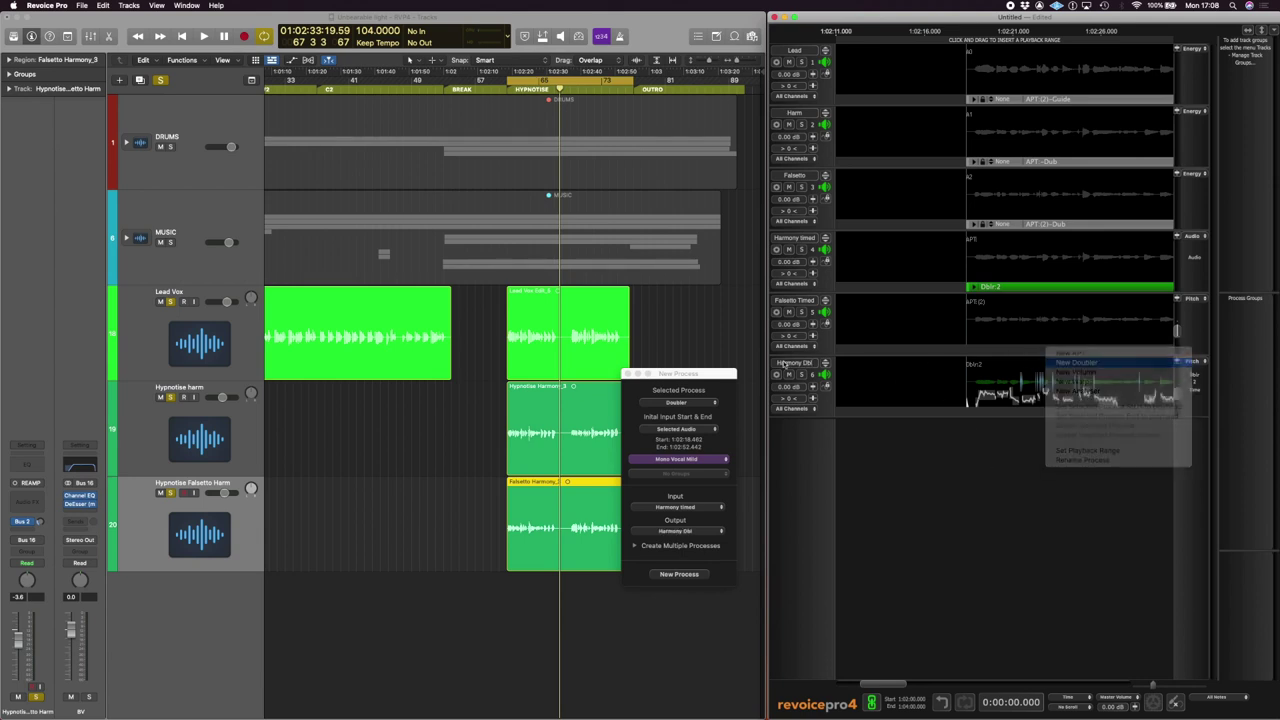
left_click(692, 509)
left_click(692, 517)
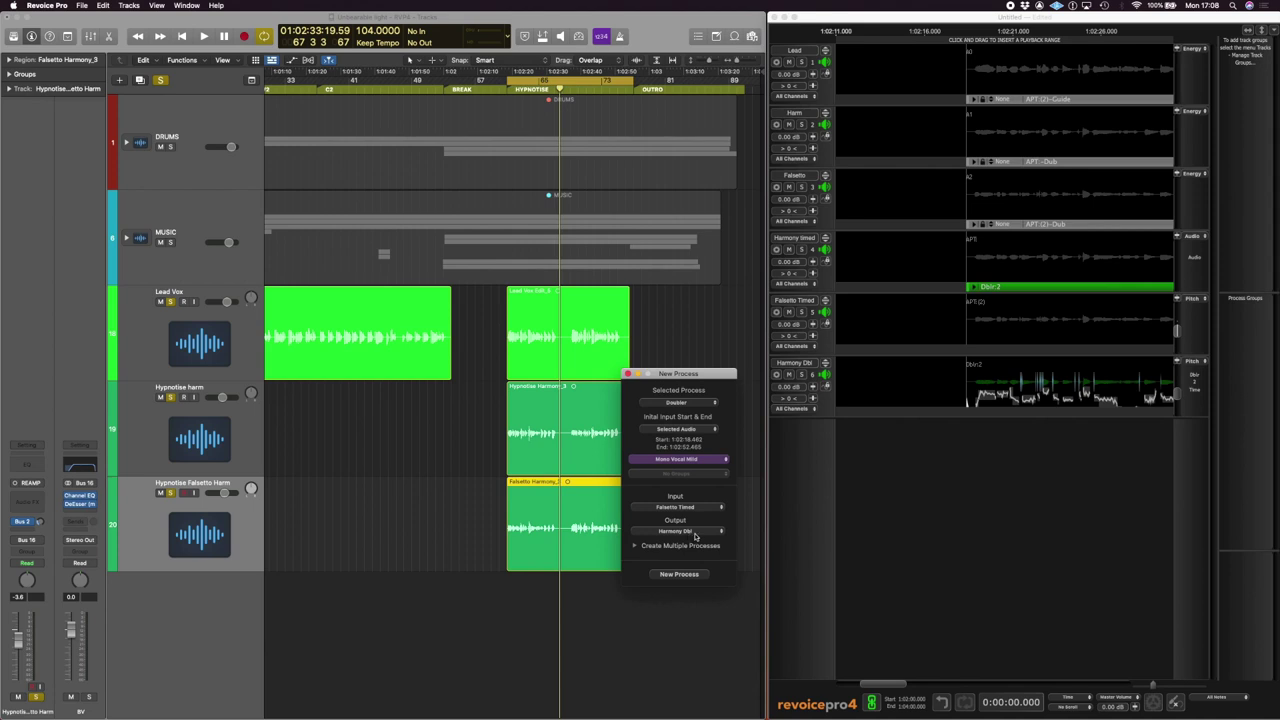
left_click(689, 536)
left_click(673, 478)
left_click(687, 575)
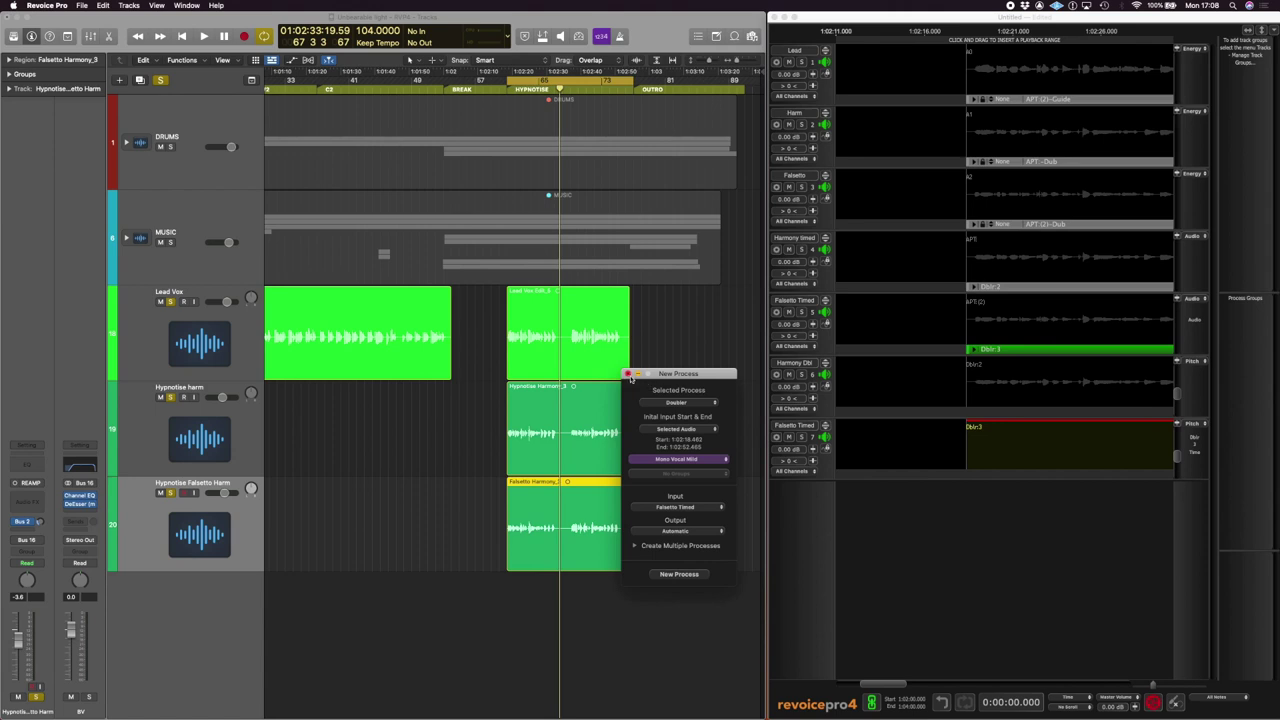
left_click(628, 375)
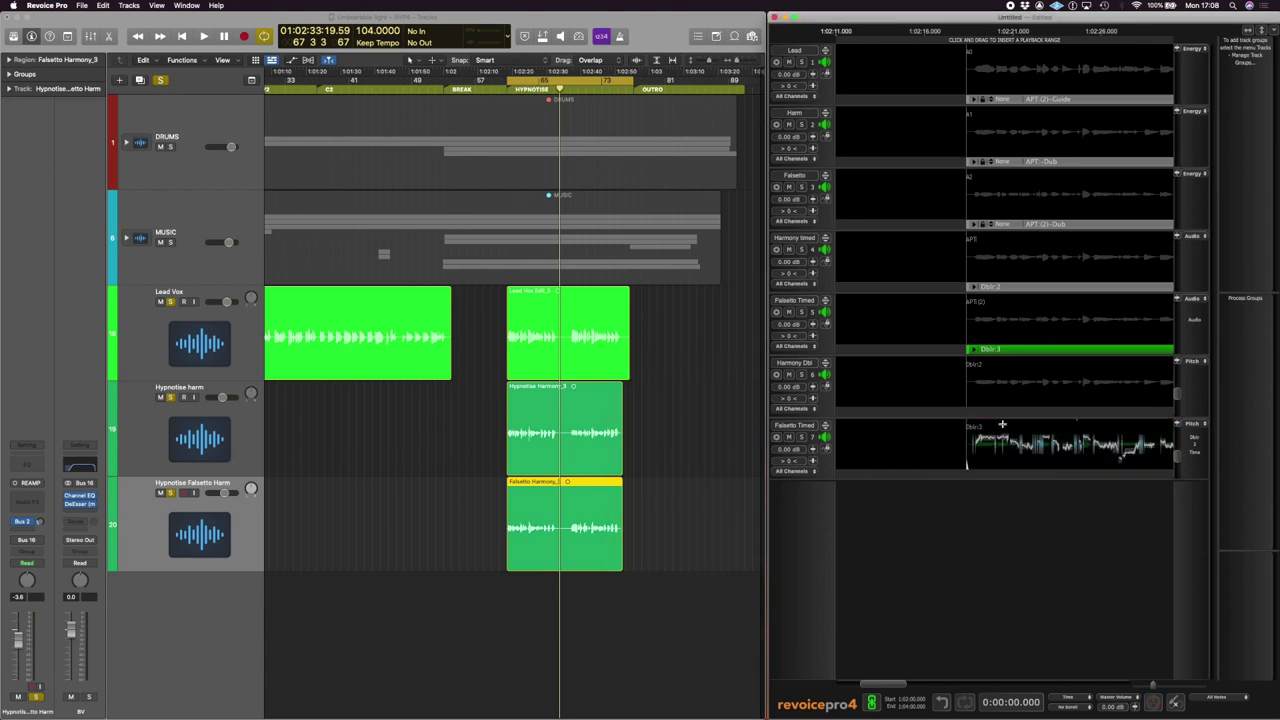
Rename the falsetto doubler's output track as Falsetto Dbl
double_click(803, 426)
key("BackSpace")
type("Dbl")
Copy the timed harmony and falsetto audio onto their matching tracks in Logic Pro and delete the original Hypnotise and Falsetto Harmony regions
left_click(992, 258)
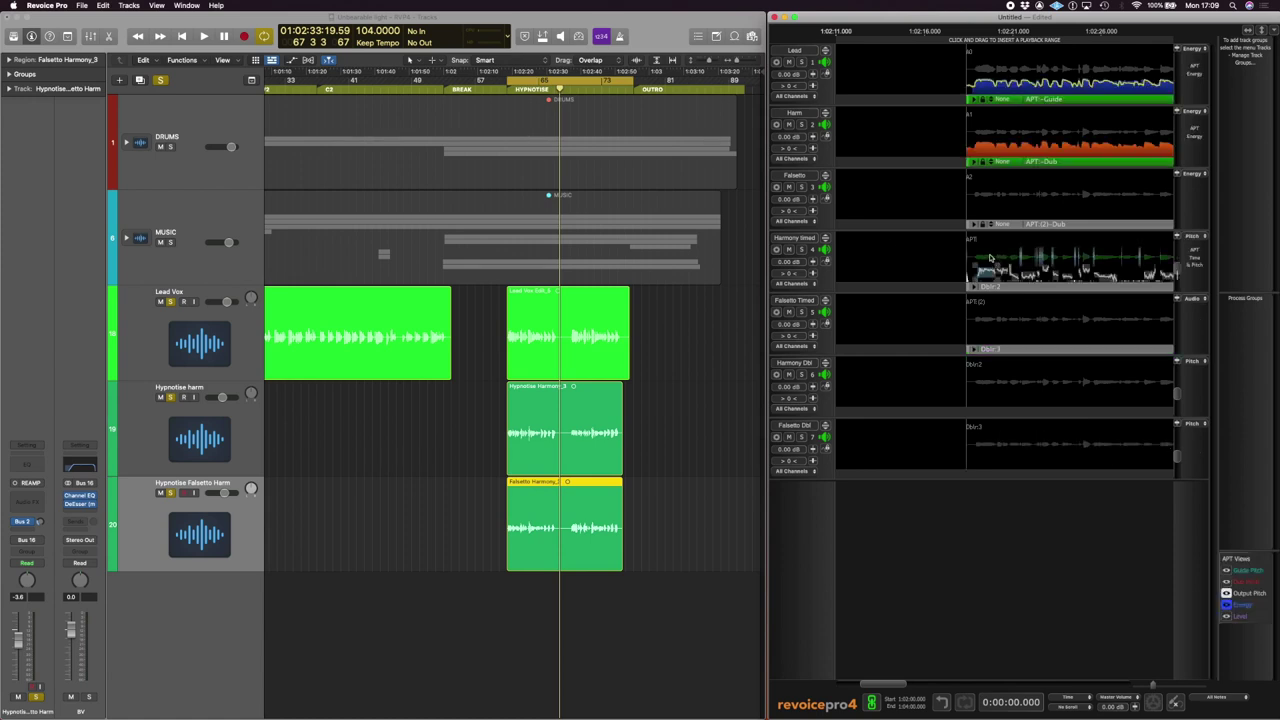
left_click_drag(973, 250, 646, 424)
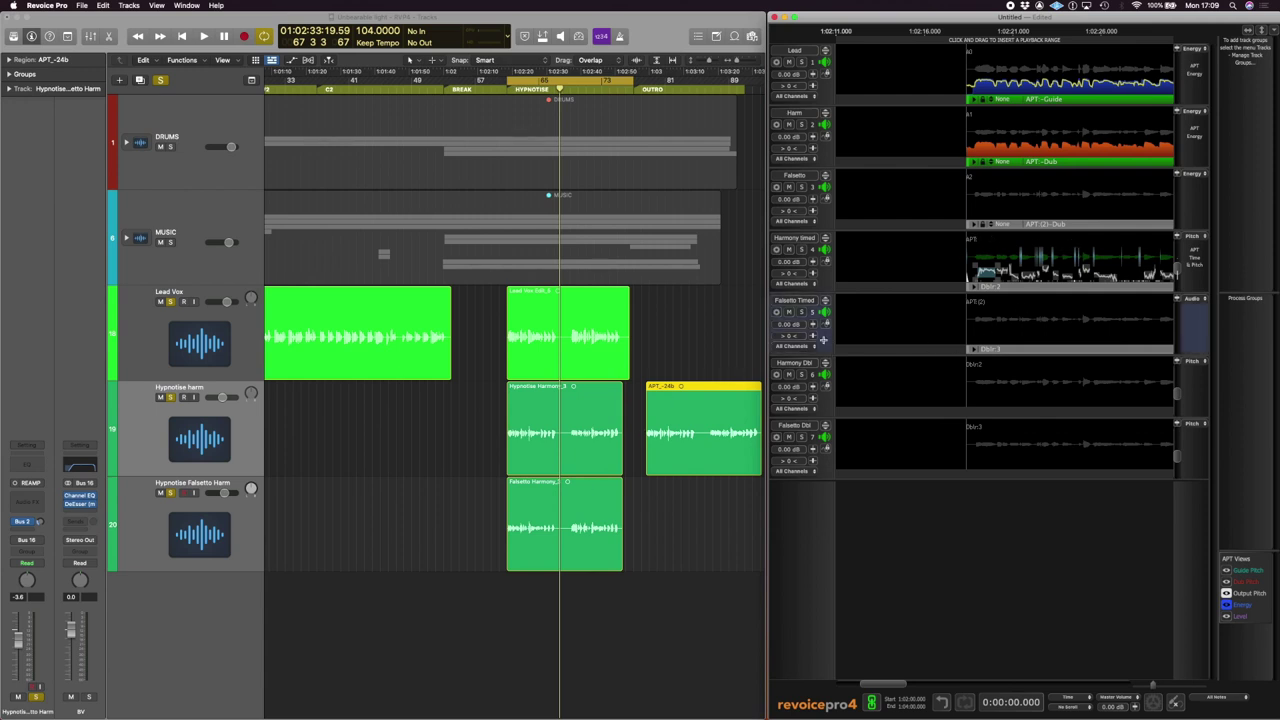
left_click_drag(989, 332, 650, 514)
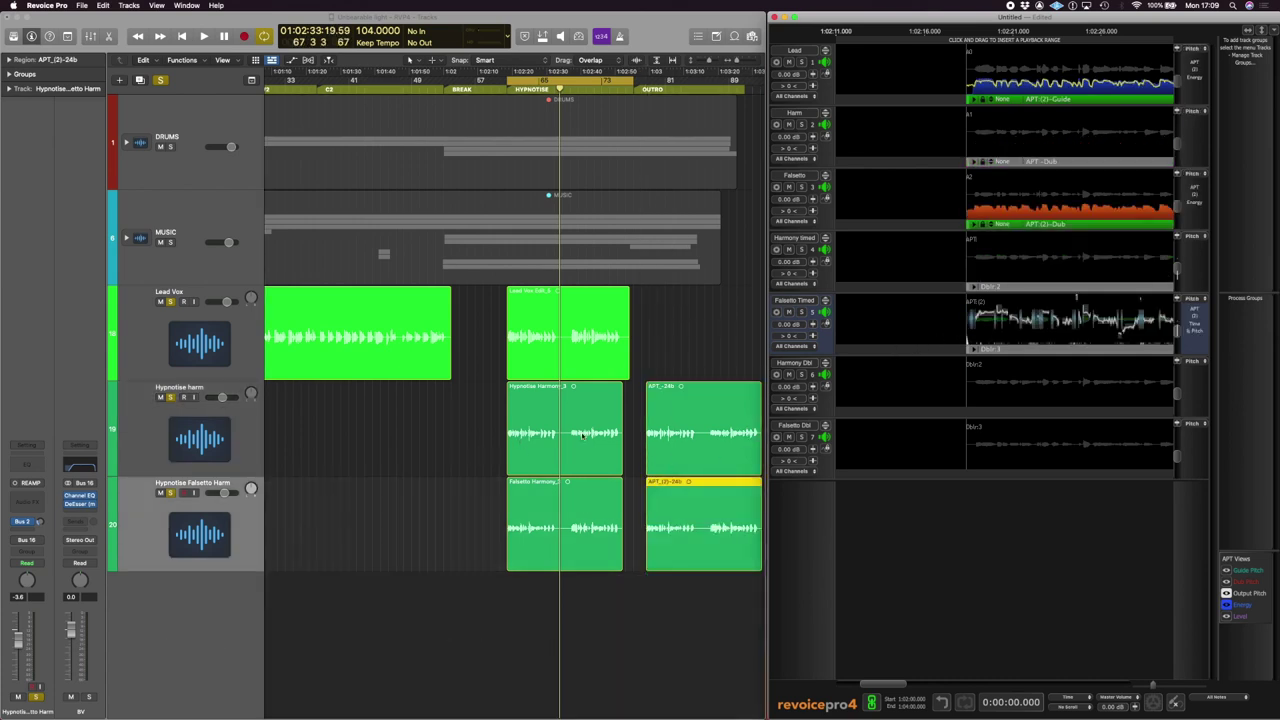
left_click_drag(461, 464, 548, 512)
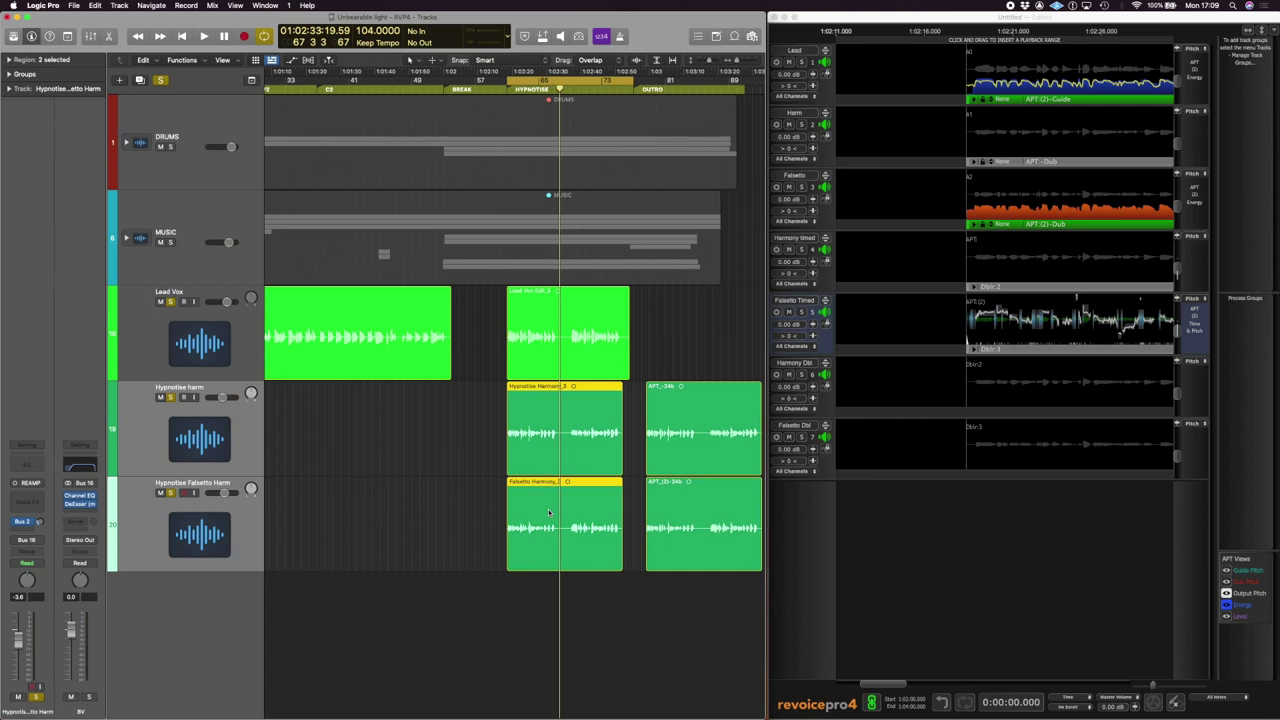
key("Delete")
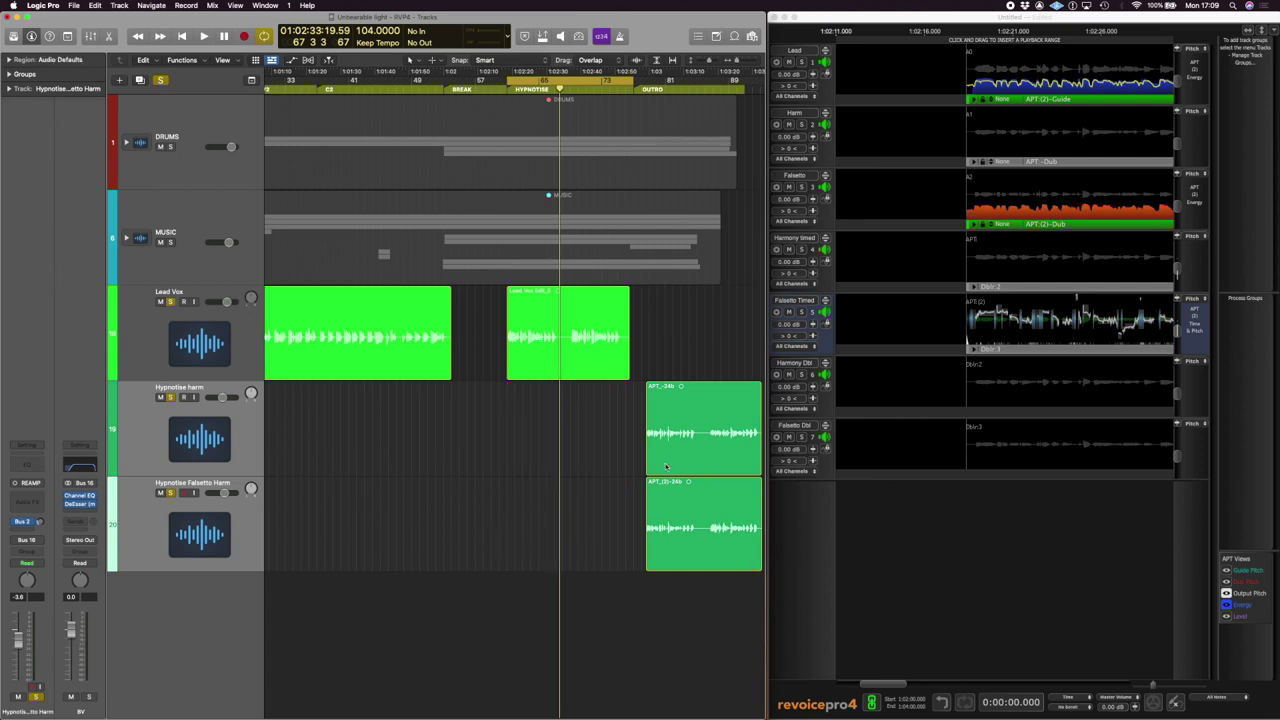
Move the timed harmony and falsetto regions to their recorded positions
left_click(684, 393)
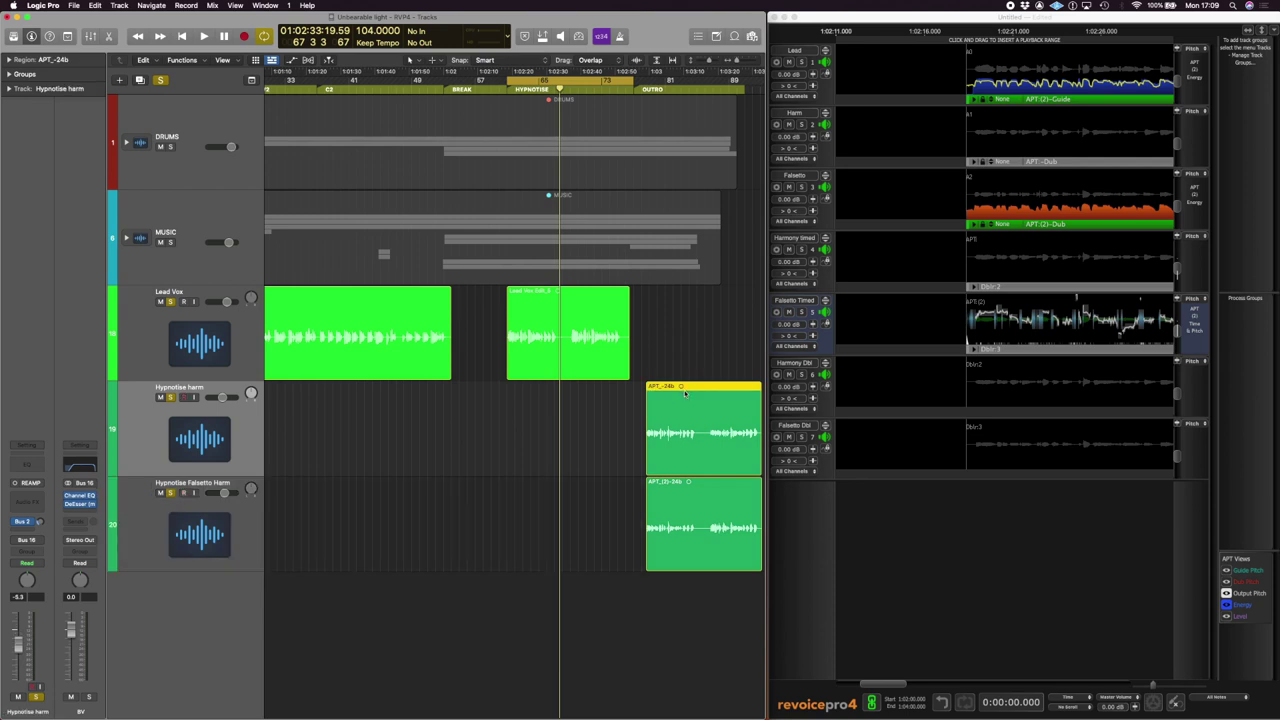
left_click_drag(684, 393, 617, 400)
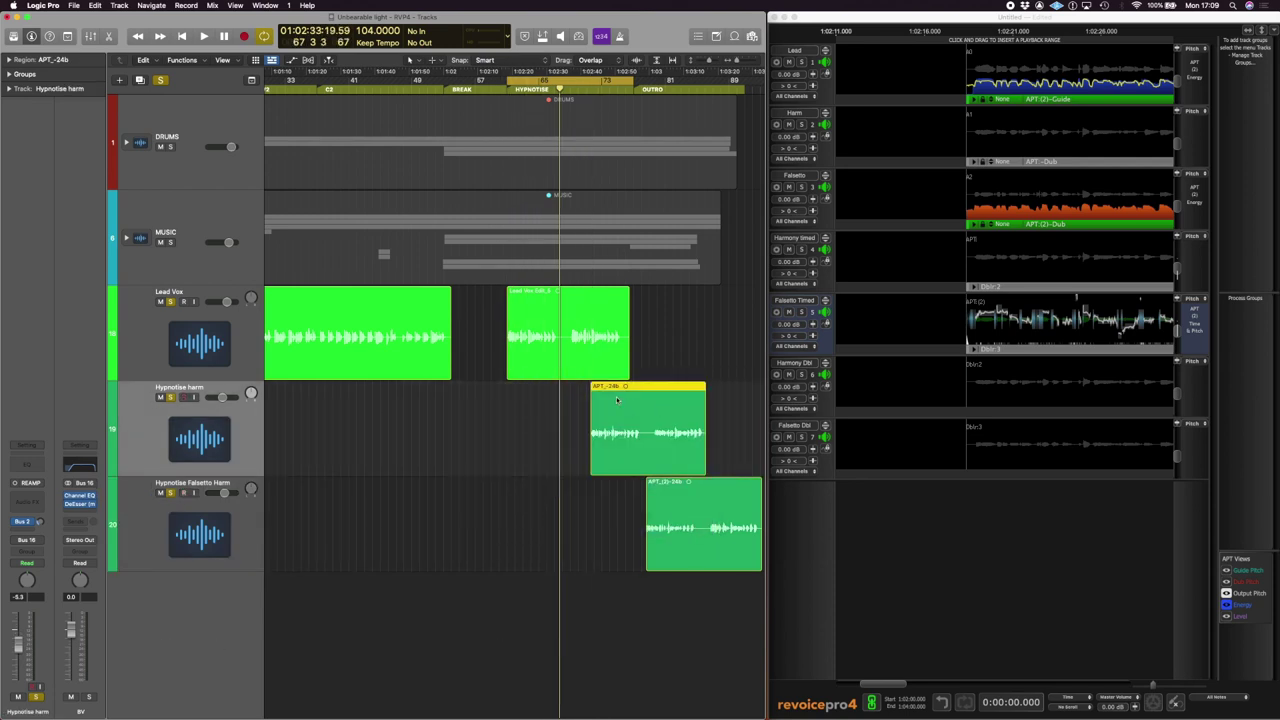
right_click(648, 393)
mouse_move(680, 486)
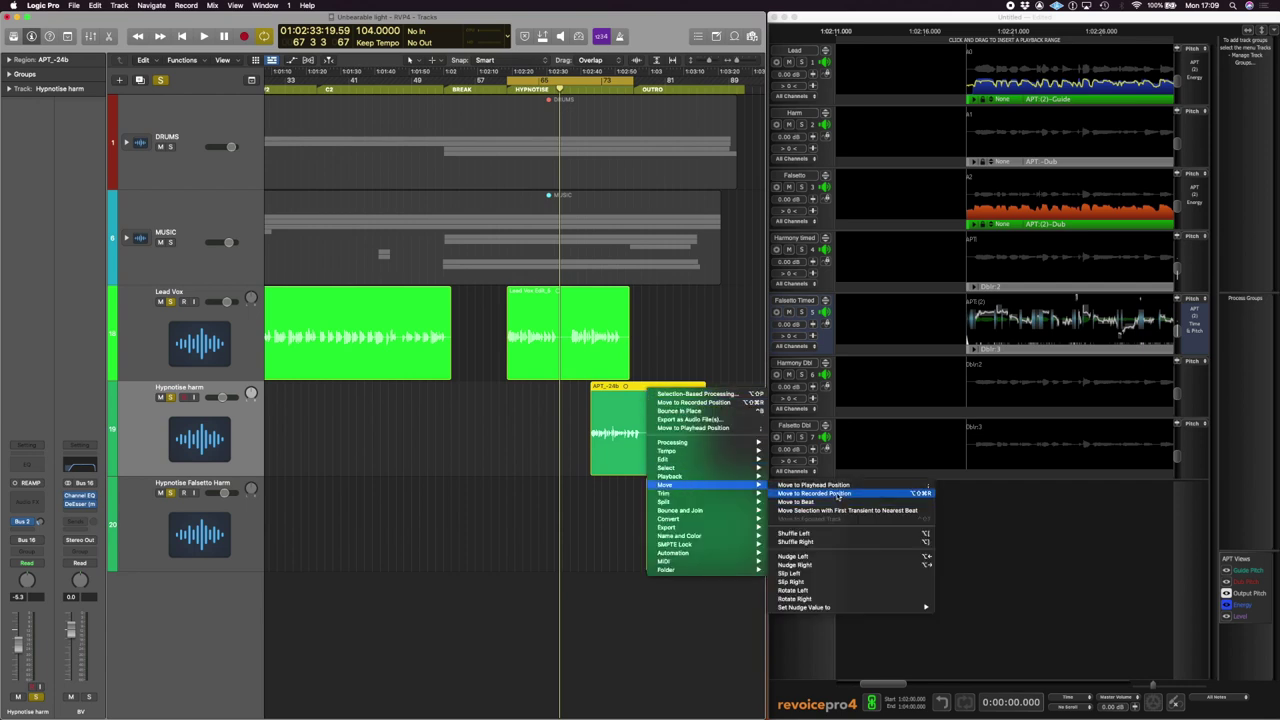
left_click(810, 494)
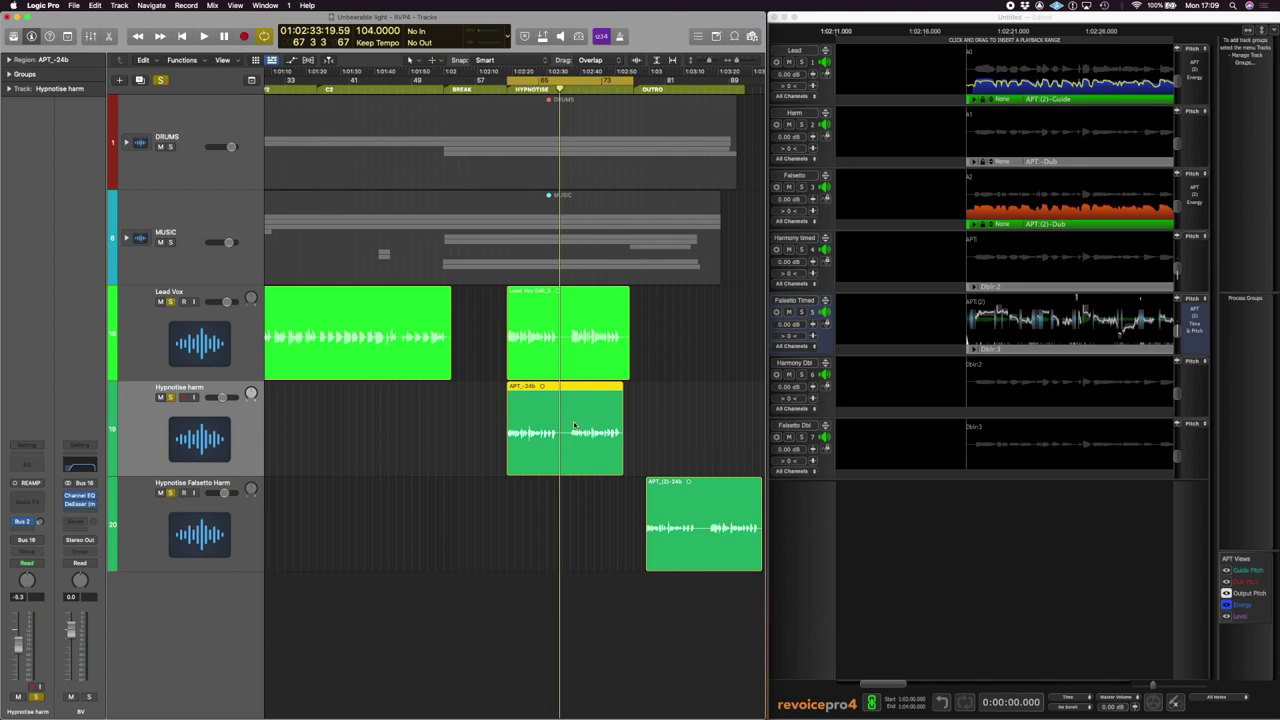
right_click(686, 500)
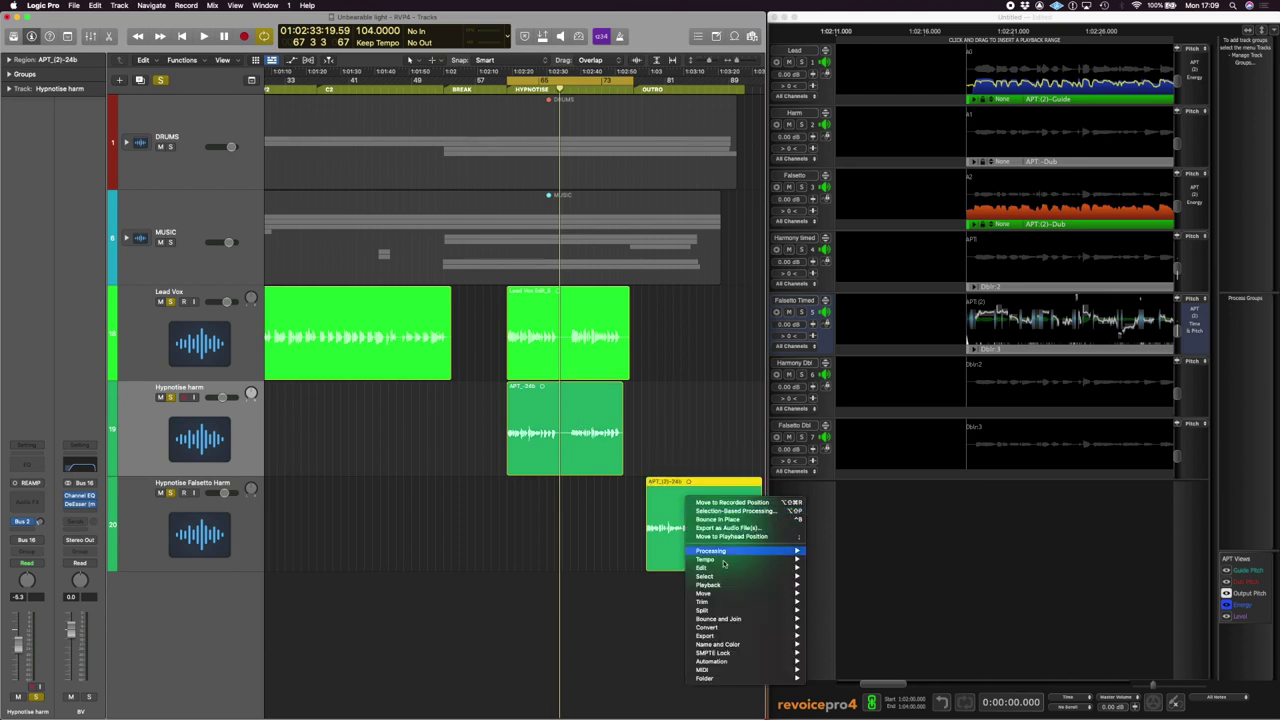
mouse_move(723, 611)
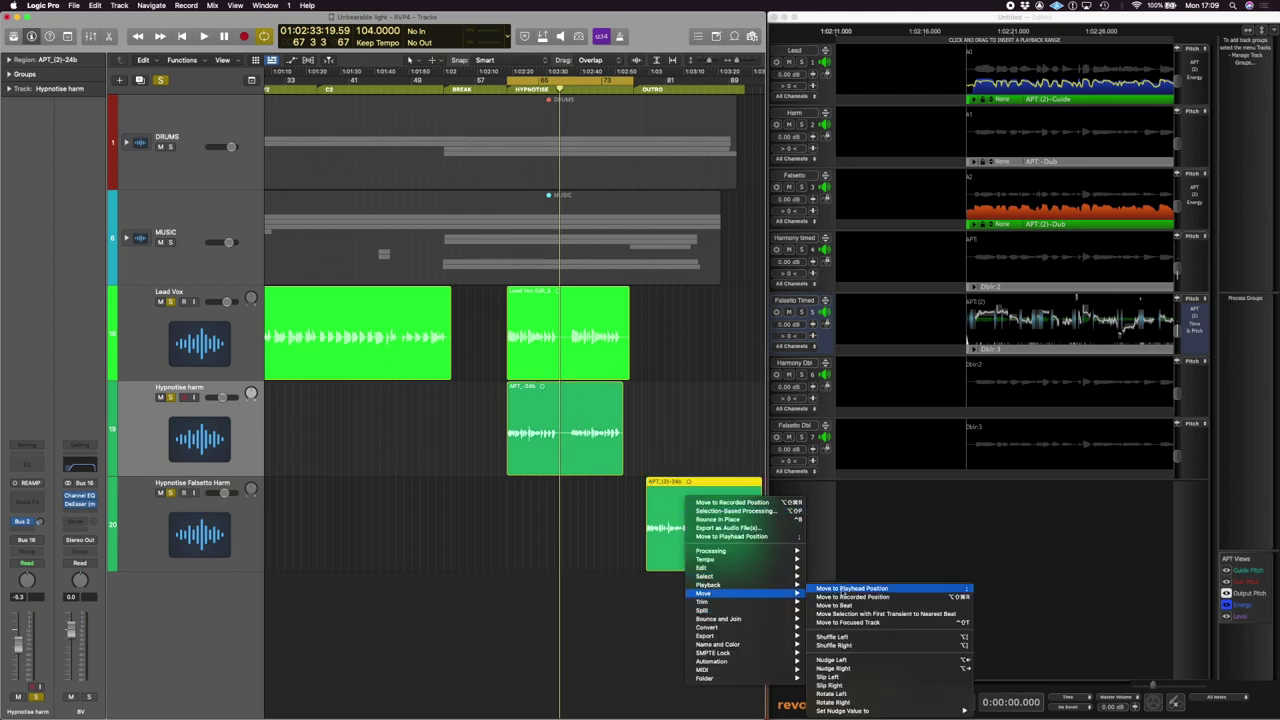
left_click(855, 598)
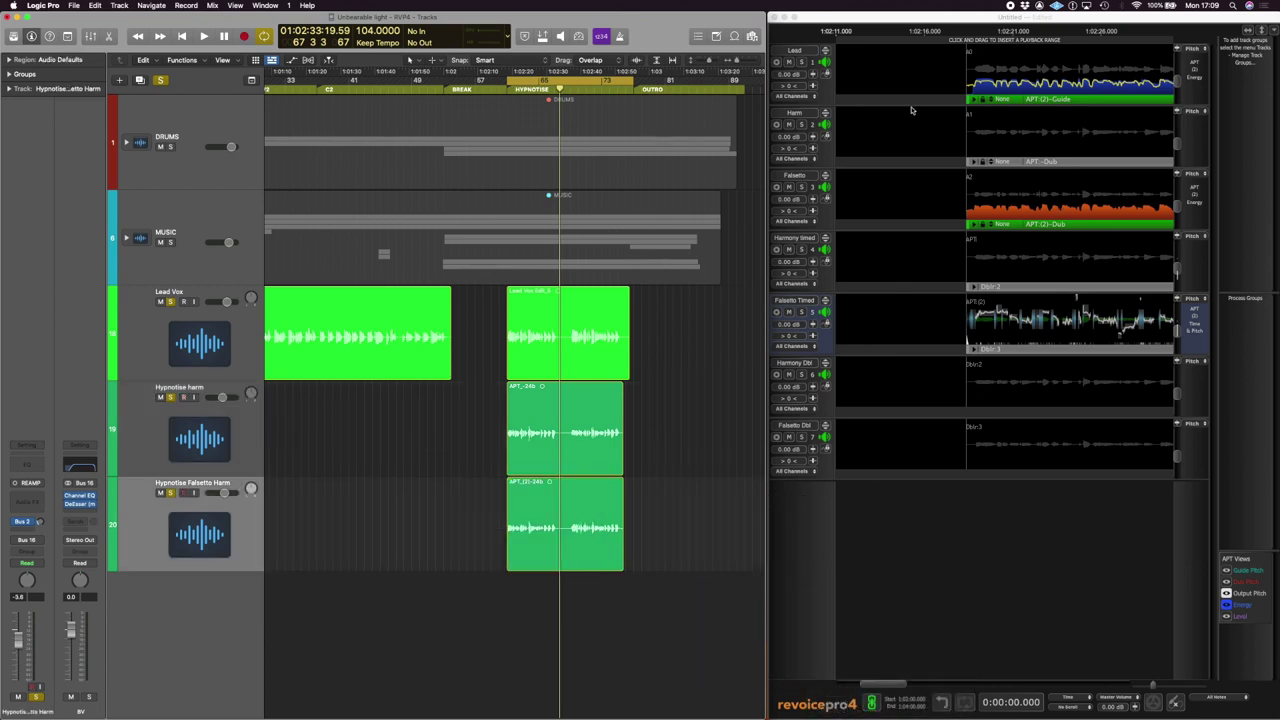
Copy the Harmony Dbl and Falsetto Dbl audio from Revoice Pro onto two new tracks below the falsetto track in Logic Pro
left_click(925, 20)
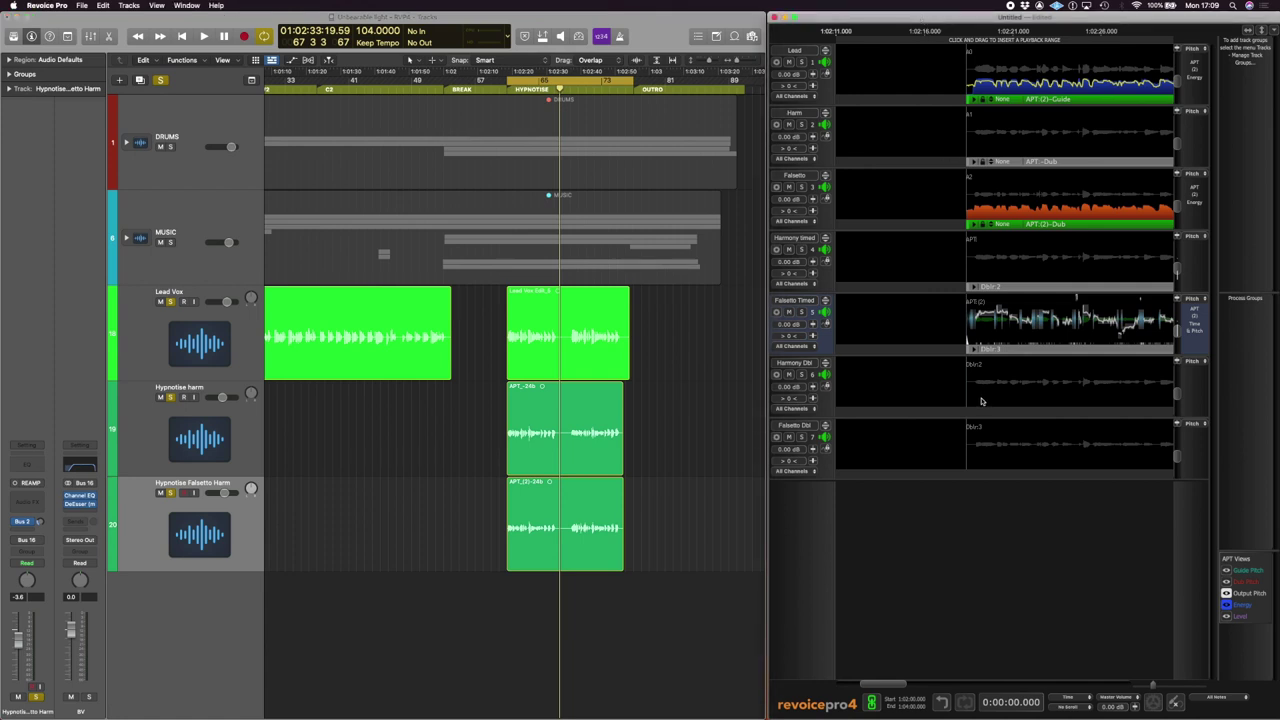
left_click_drag(980, 397, 529, 648)
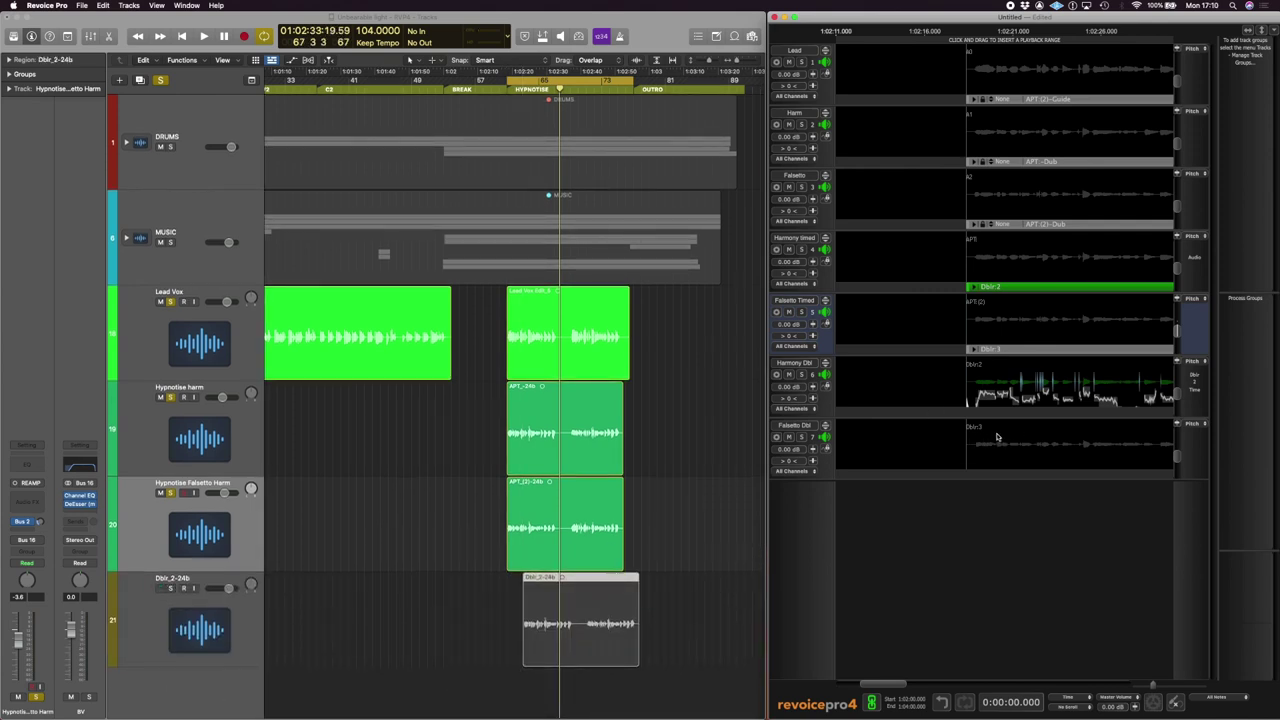
left_click_drag(993, 437, 530, 685)
scroll(647, 608, "down", 3)
scroll(647, 608, "down", 2)
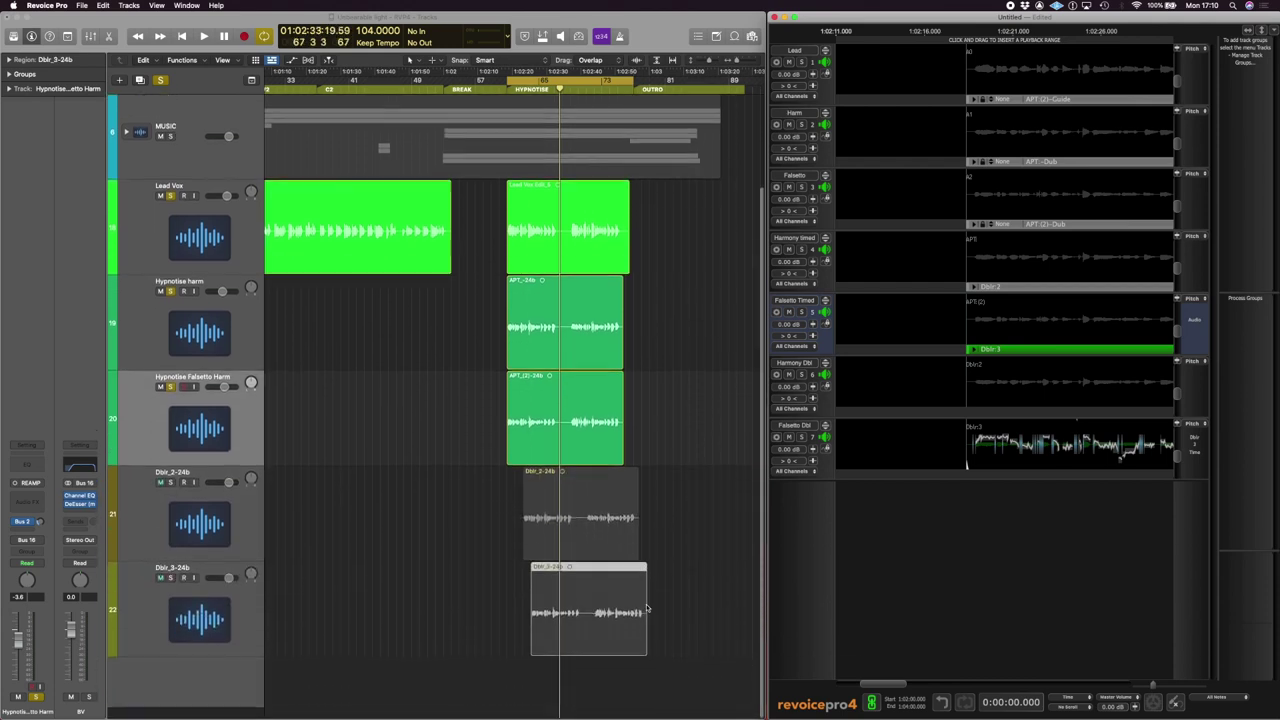
Move the Dblr_2-24b and Dblr_3-24b regions to their recorded positions
left_click(601, 484)
right_click(601, 484)
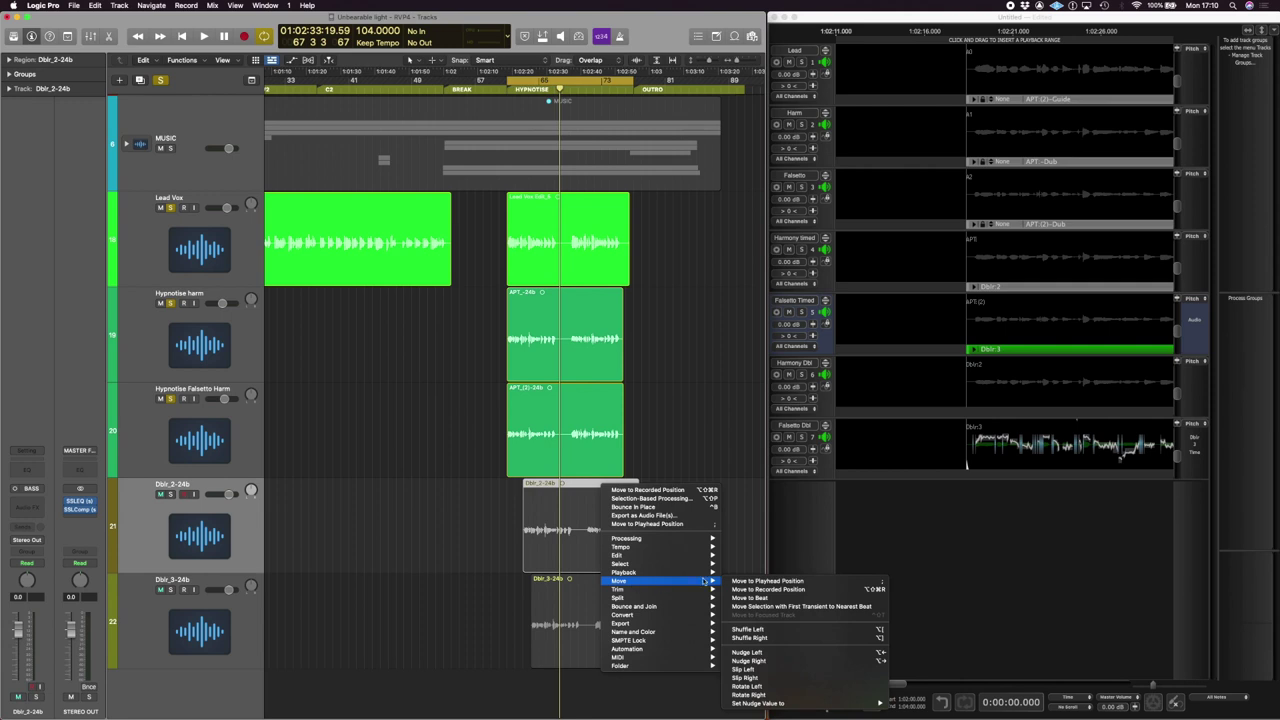
left_click(768, 589)
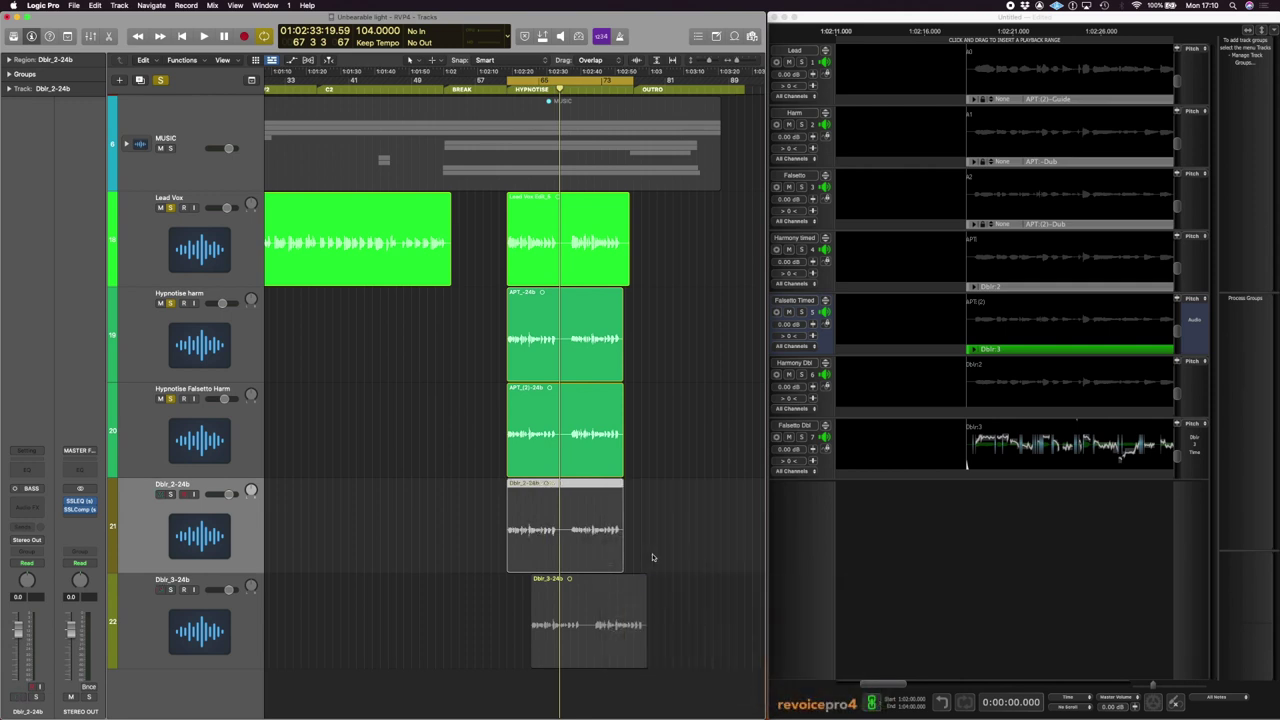
left_click(589, 591)
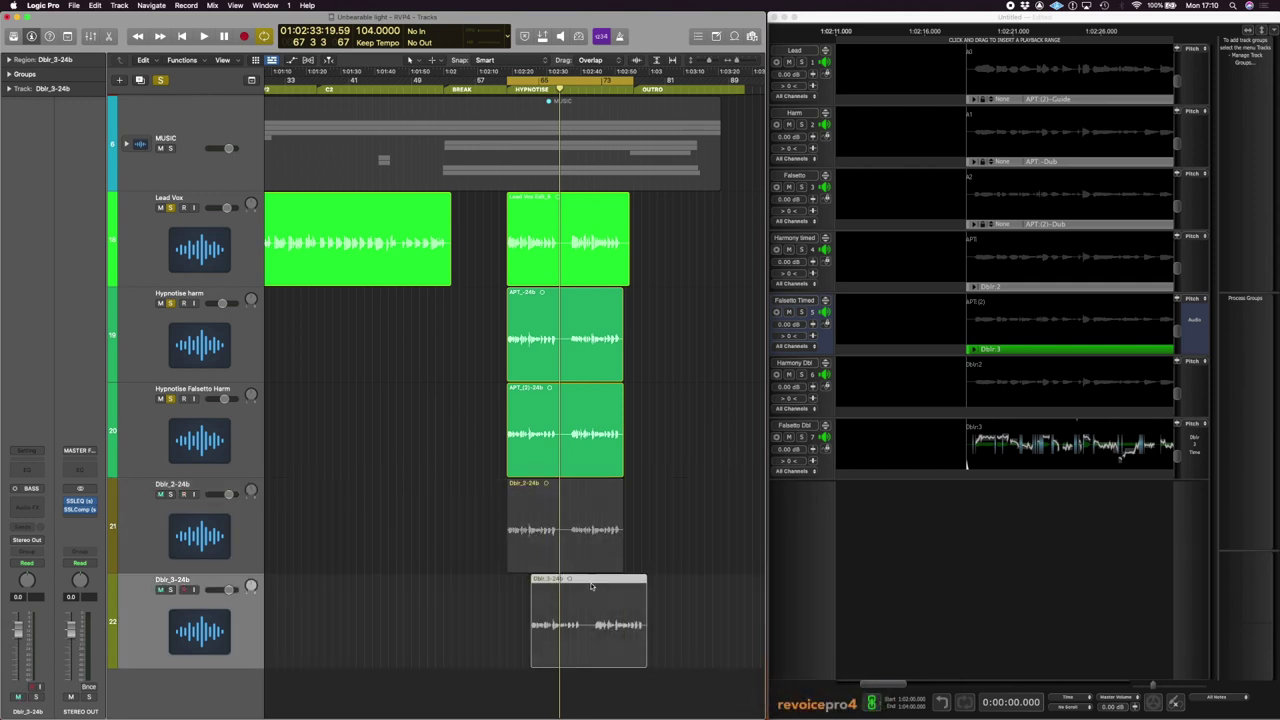
right_click(600, 655)
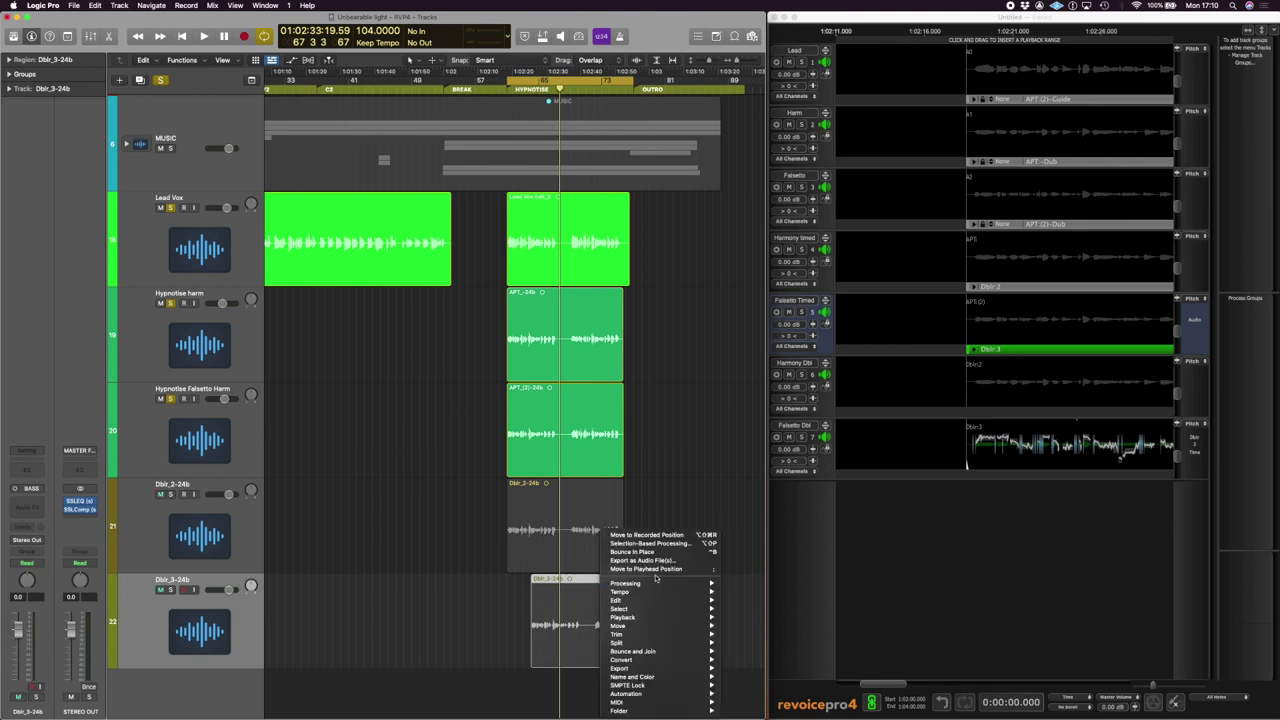
left_click(656, 537)
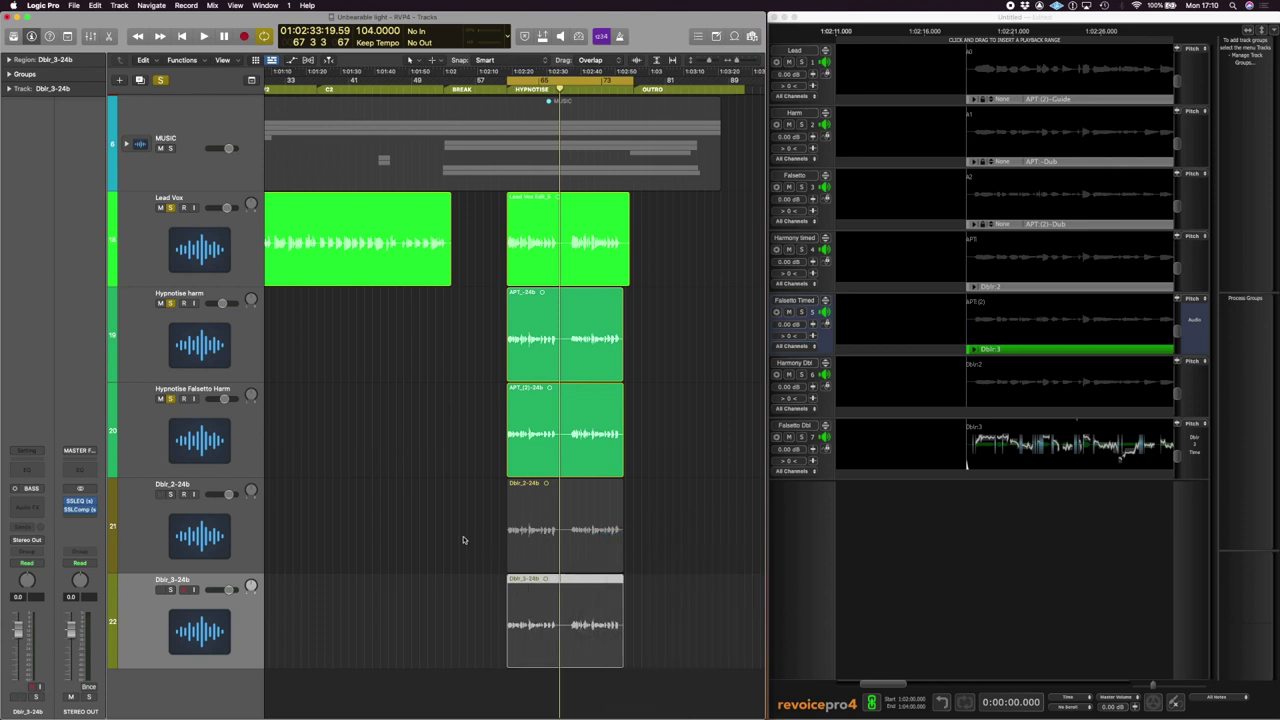
Play the Hypnotise section with the soloed lead and harmony vocals, clear the solo to hear them with the music, and stop playback
left_click_drag(463, 540, 566, 616)
left_click(216, 532)
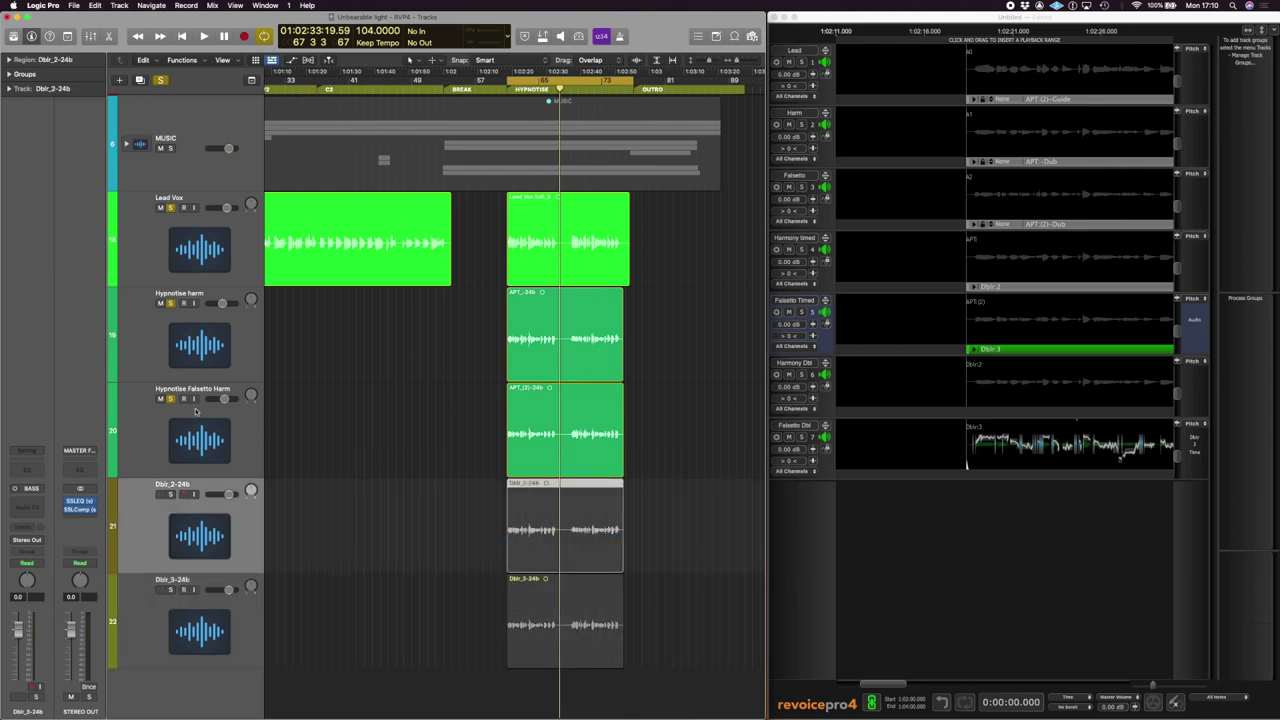
left_click(226, 341)
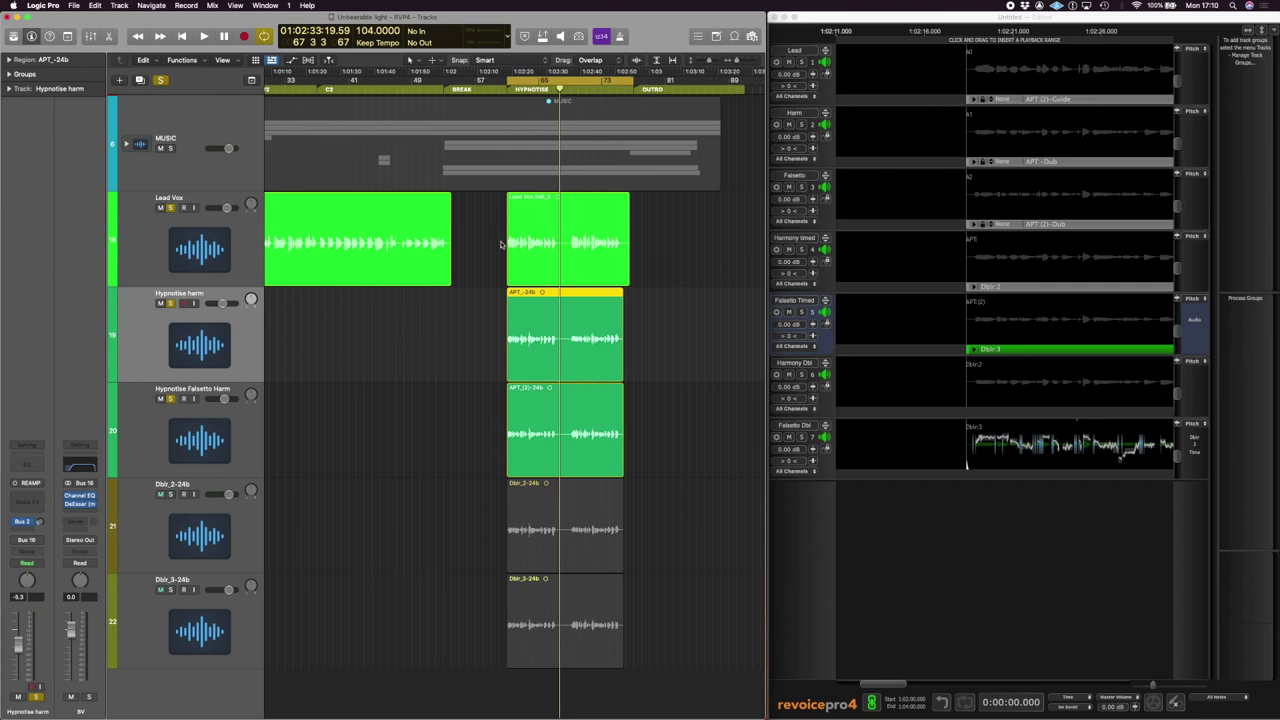
key("shift+space")
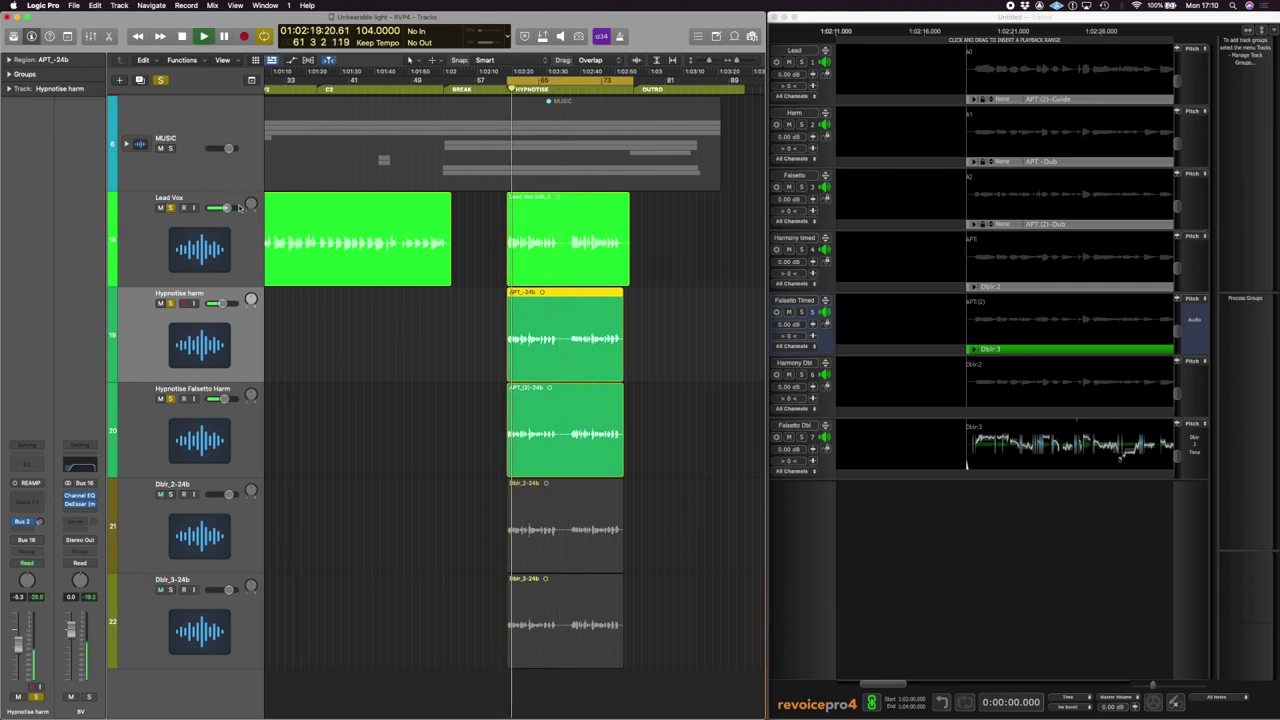
left_click(161, 81)
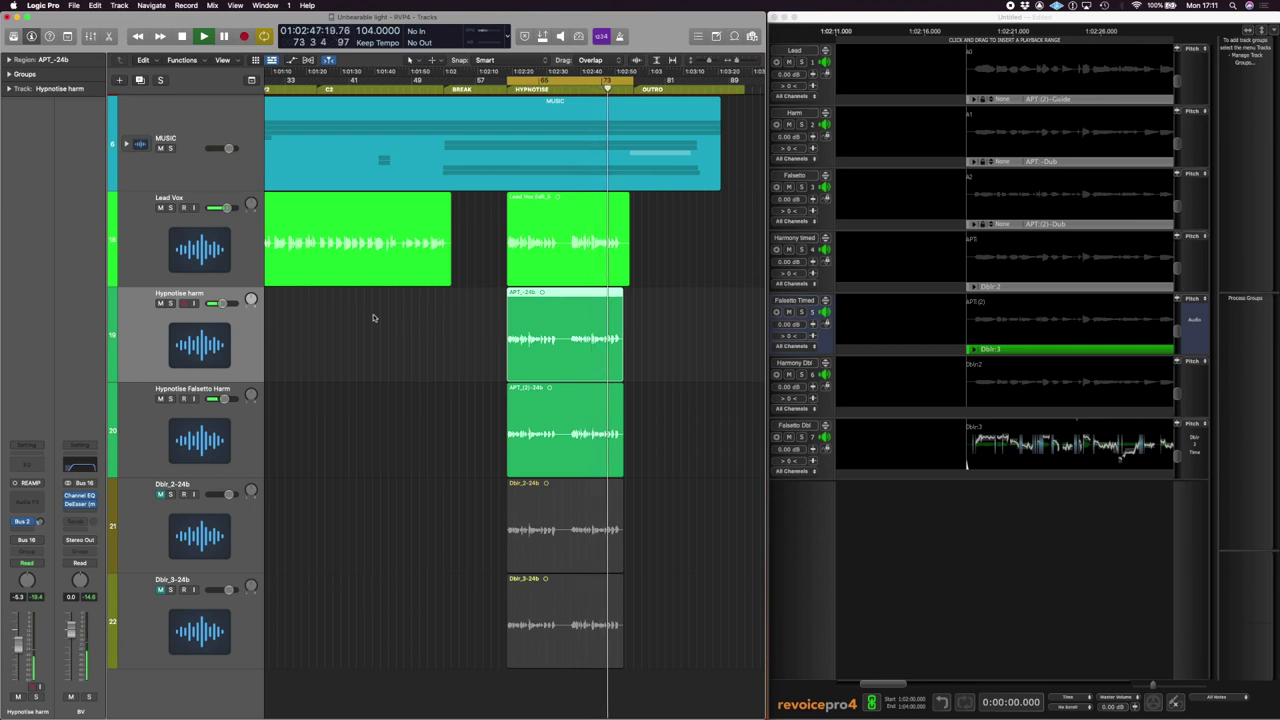
key("space")
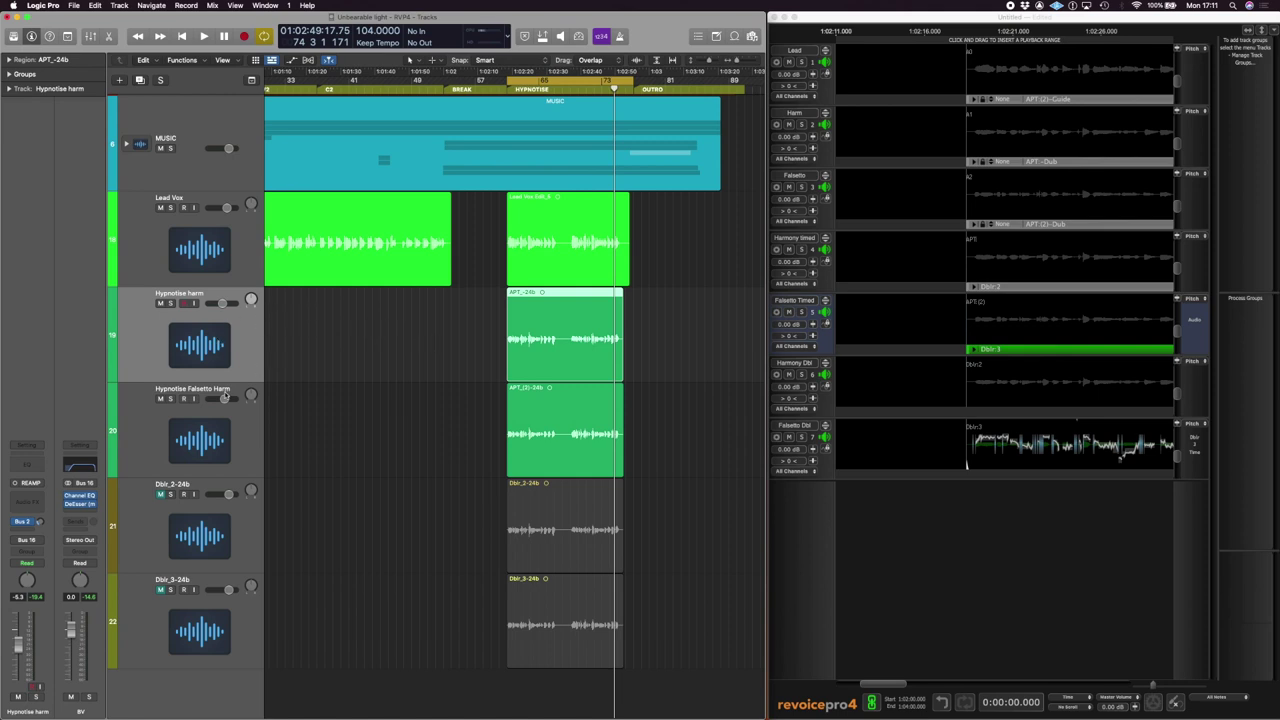
Unmute the two doubled vocal tracks and rename the Dblr_2-24b track as Hypnotise Dbl
left_click(205, 525)
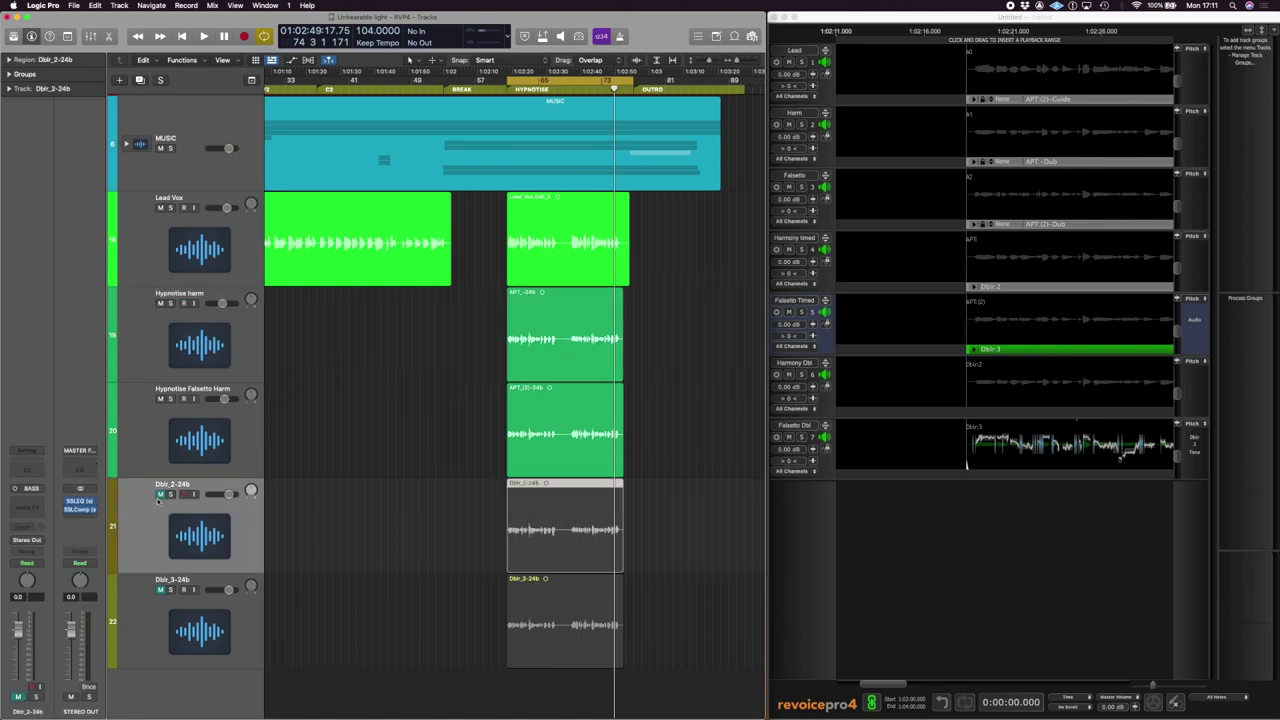
left_click(160, 590)
double_click(182, 484)
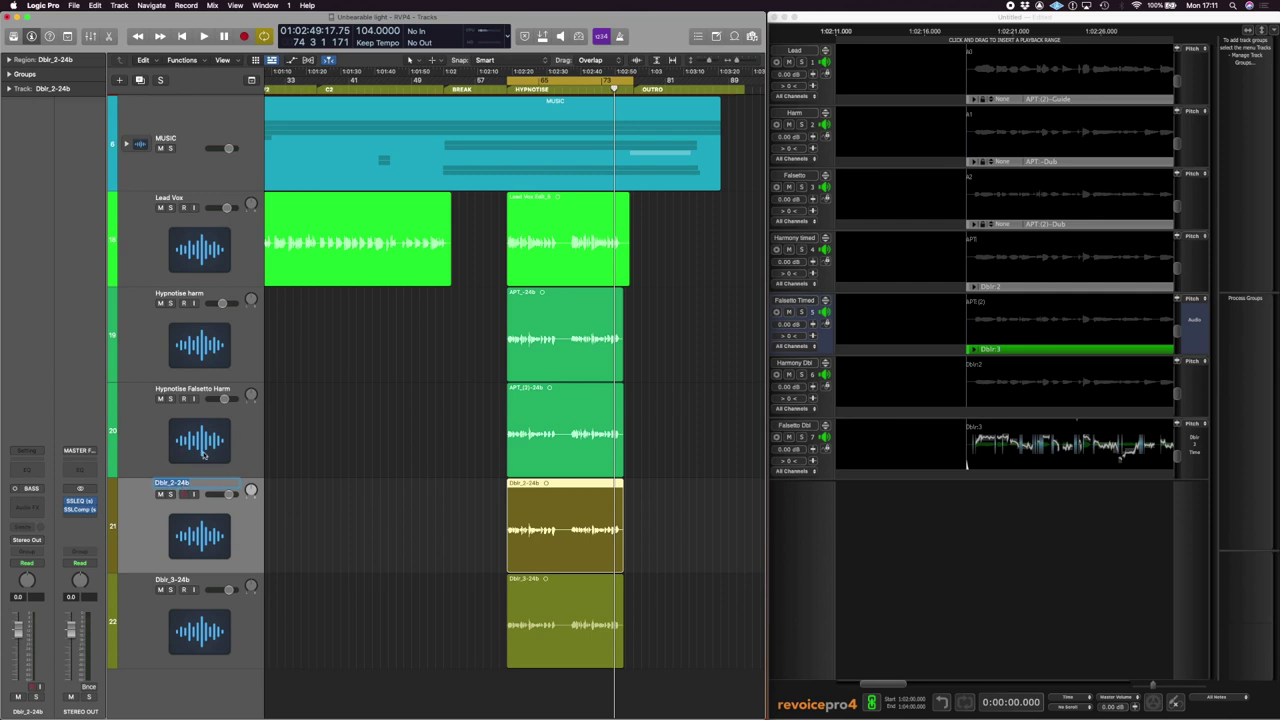
type("Hypnotise Dbl")
key("Return")
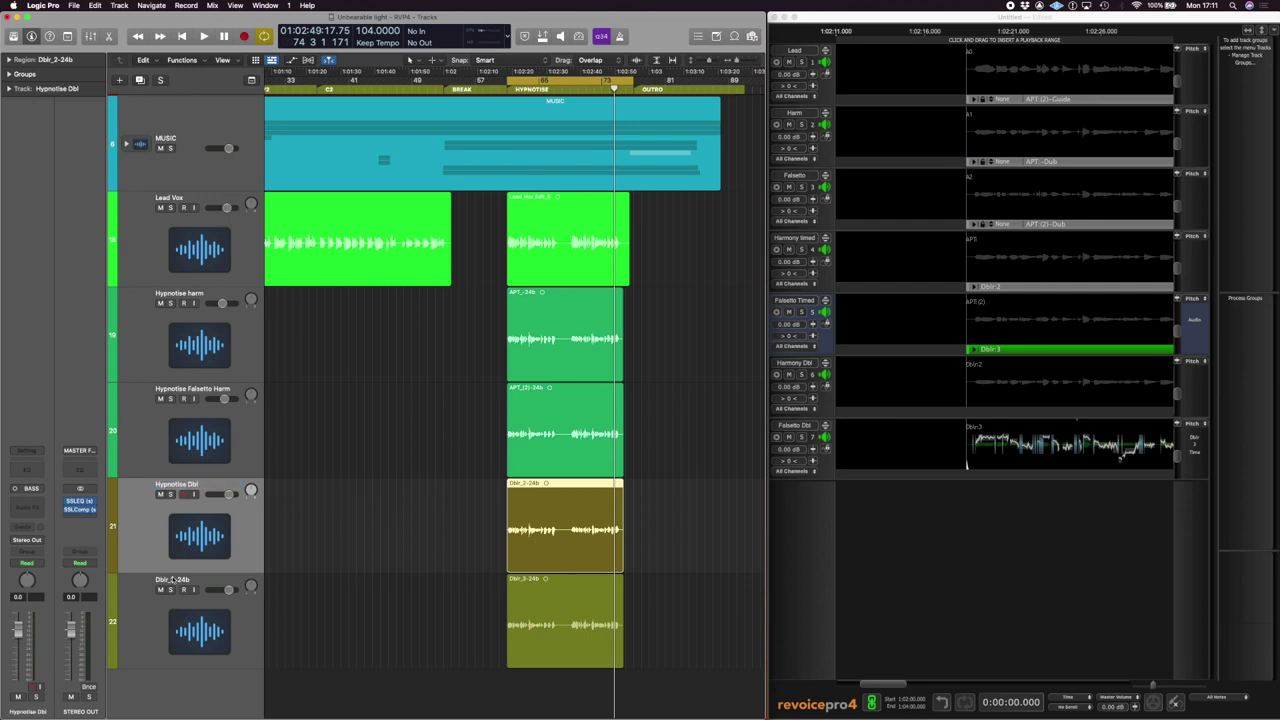
Rename the Dblr_3-24b track as Falsetto R and place the Hypnotise Dbl track directly below Hypnotise harm
double_click(172, 579)
type("Fals")
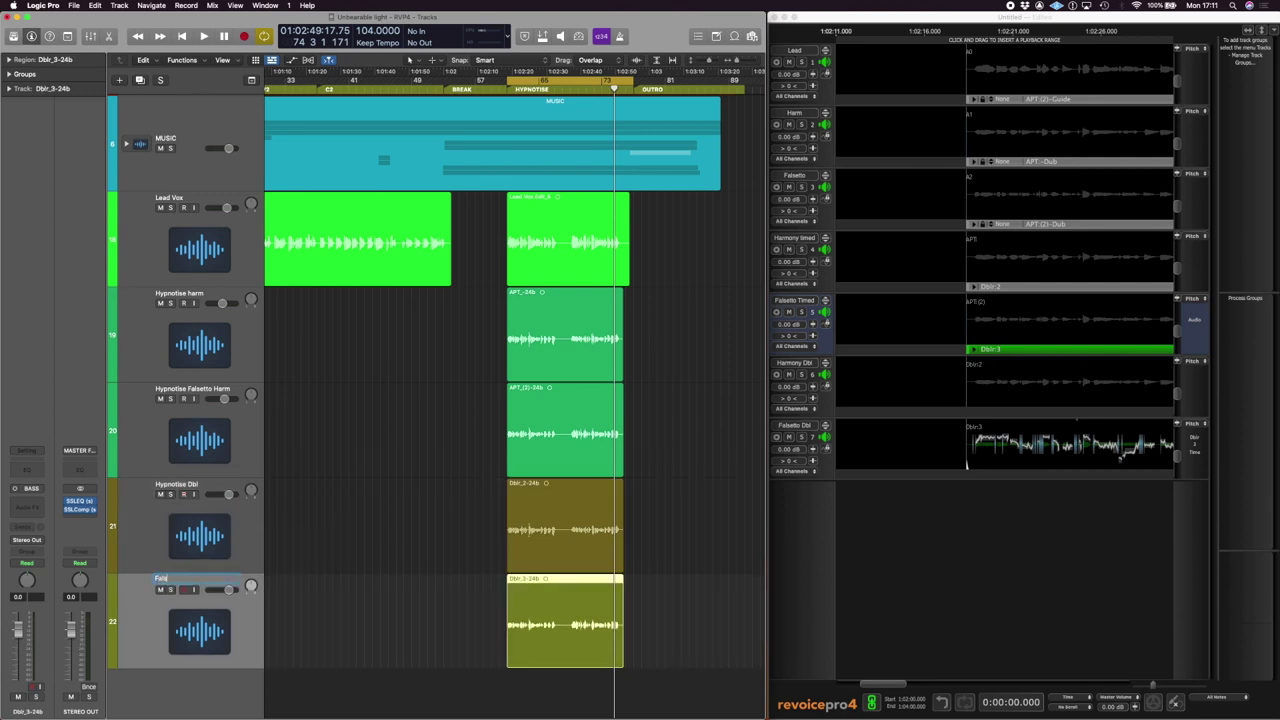
type("etton R")
key("Return")
left_click_drag(196, 522, 196, 430)
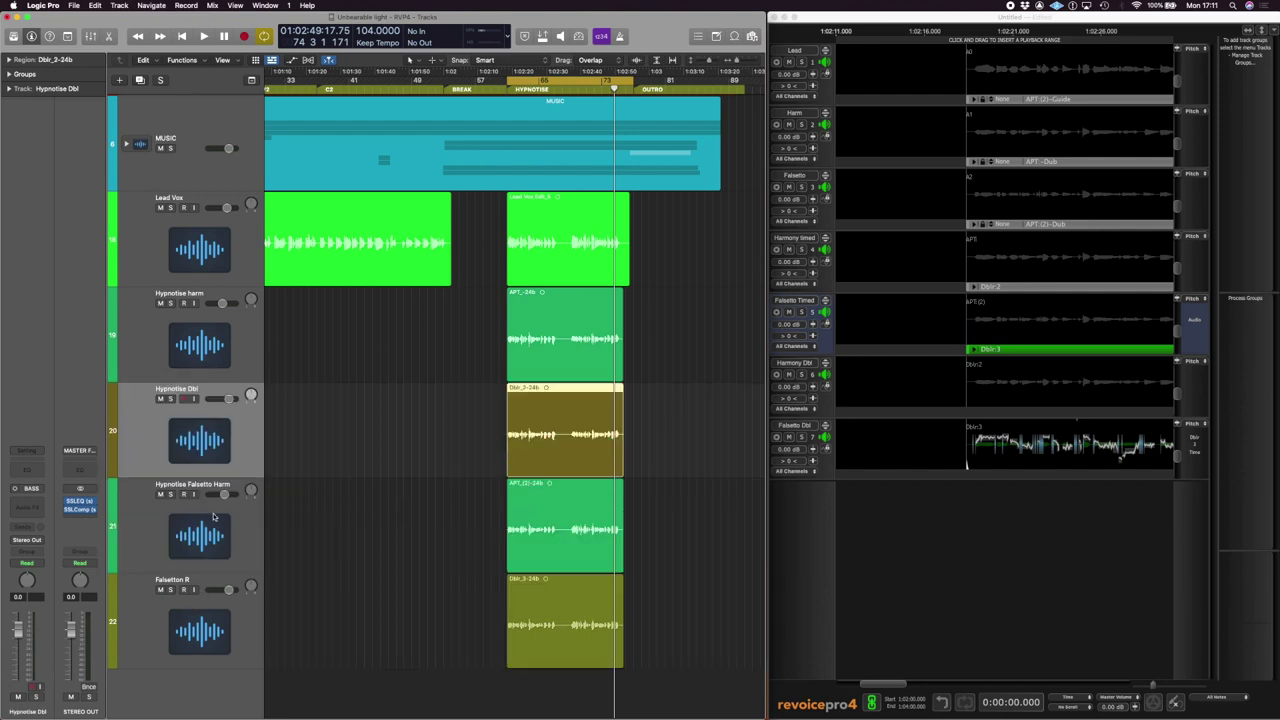
double_click(181, 581)
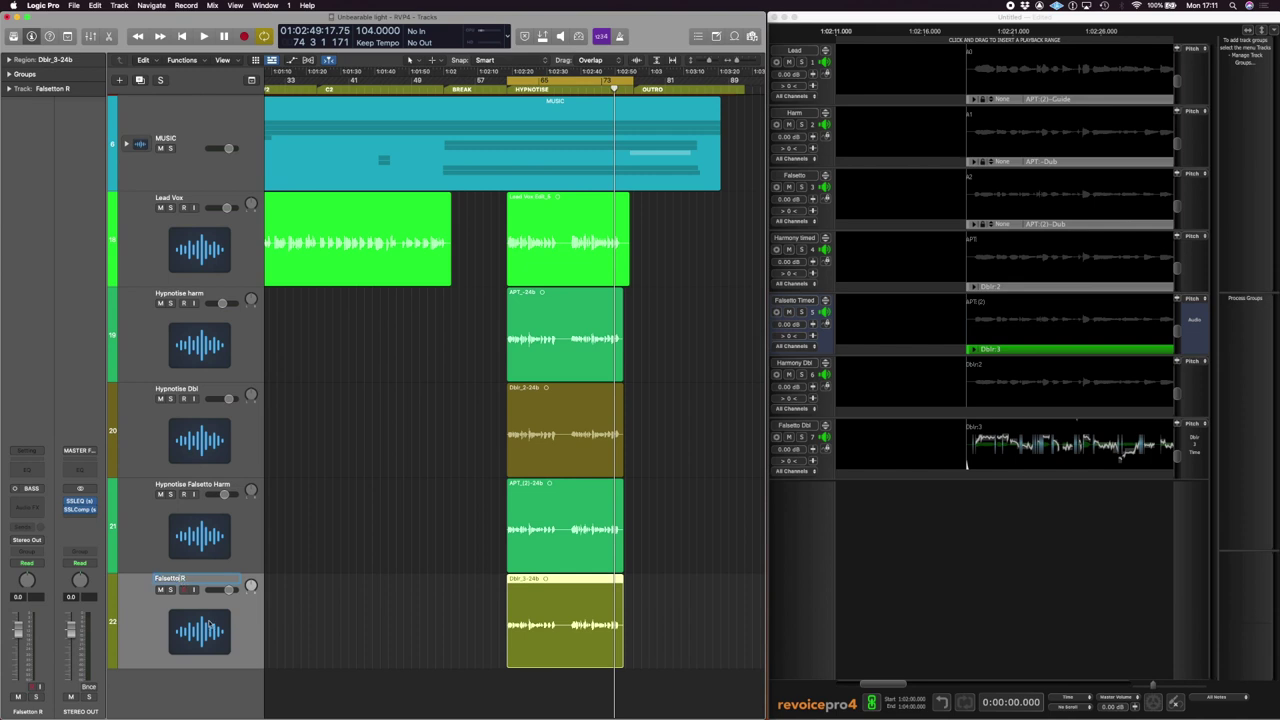
key("Return")
Pan the Hypnotise harm and Hypnotise Falsetto Harm tracks hard left and their two doubled tracks hard right
left_click(225, 530)
left_click(222, 343)
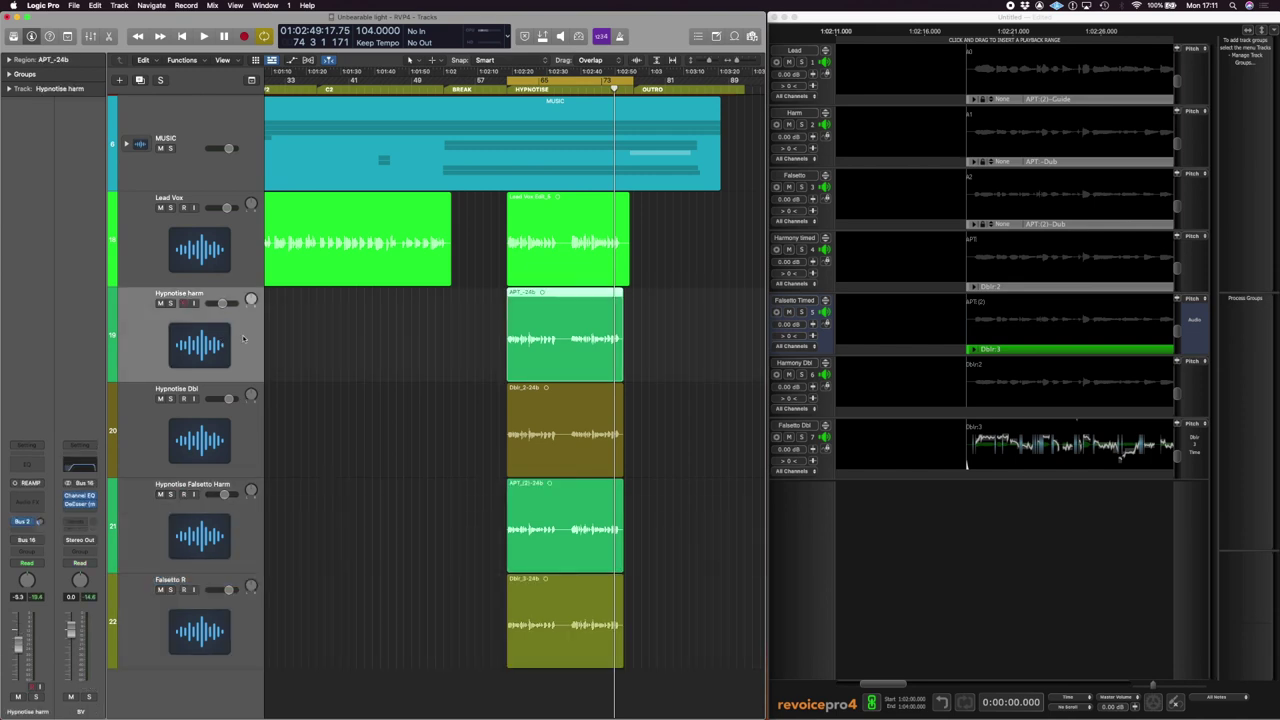
left_click_drag(250, 299, 251, 331)
left_click_drag(252, 489, 253, 460)
Solo the four harmony and doubled tracks, play the Hypnotise section to check the stereo spread, and clear the solos
left_click_drag(170, 304, 170, 590)
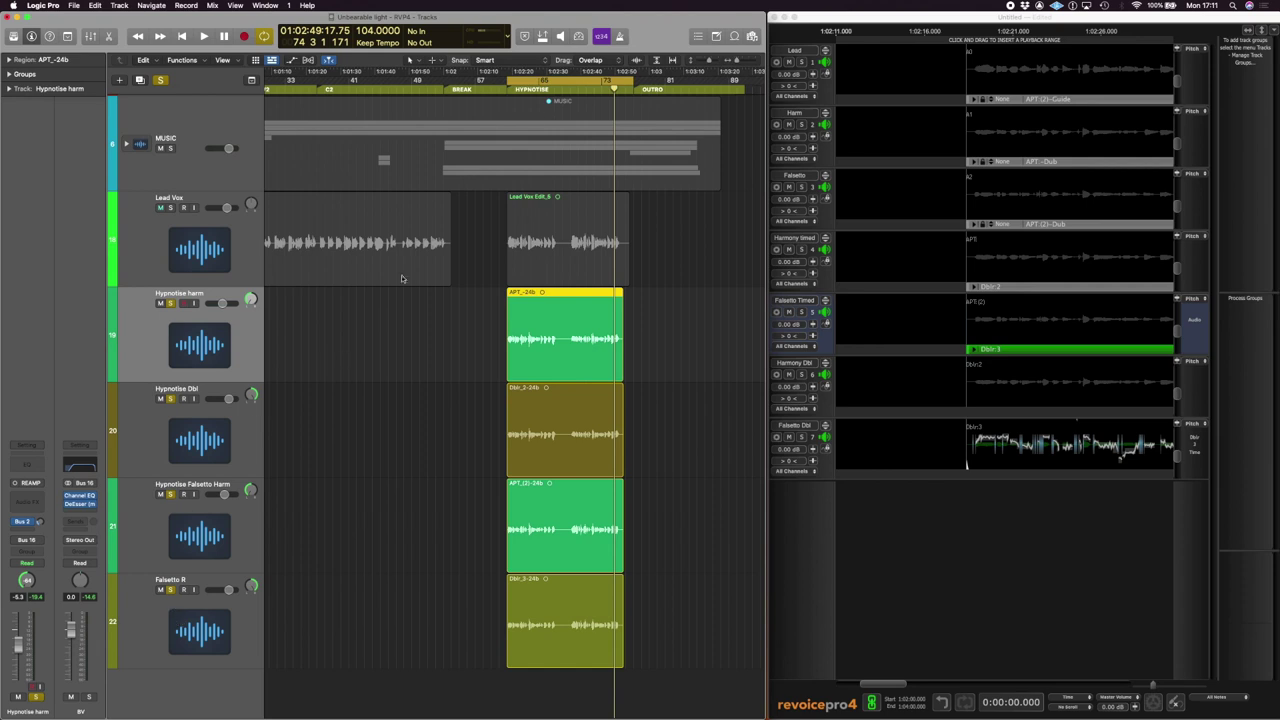
key("shift+Return")
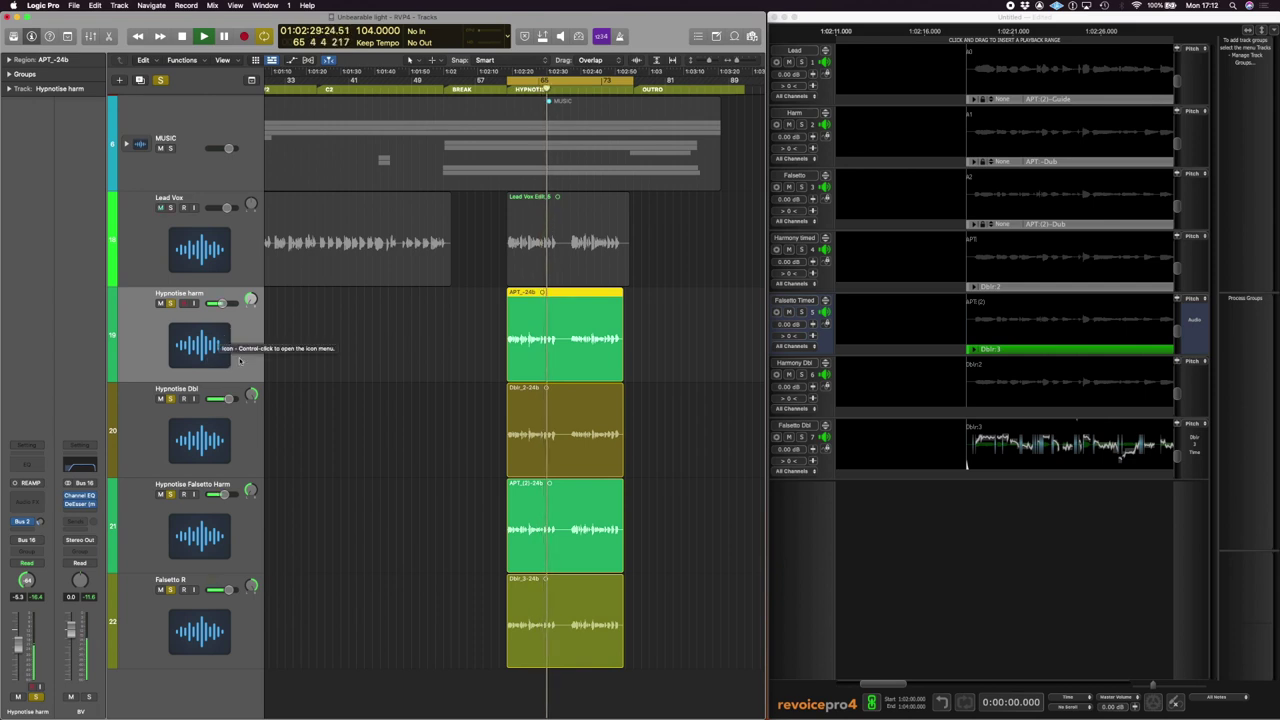
left_click(171, 304)
left_click_drag(171, 306, 171, 595)
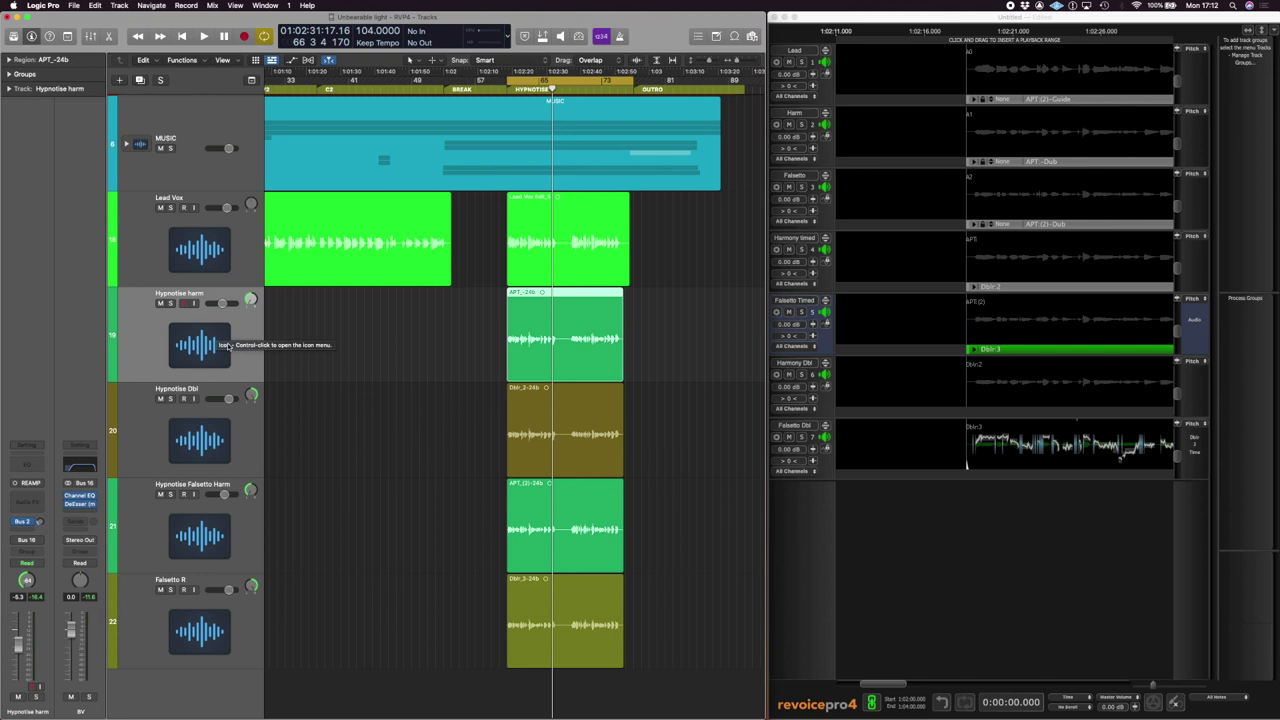
left_click(207, 440)
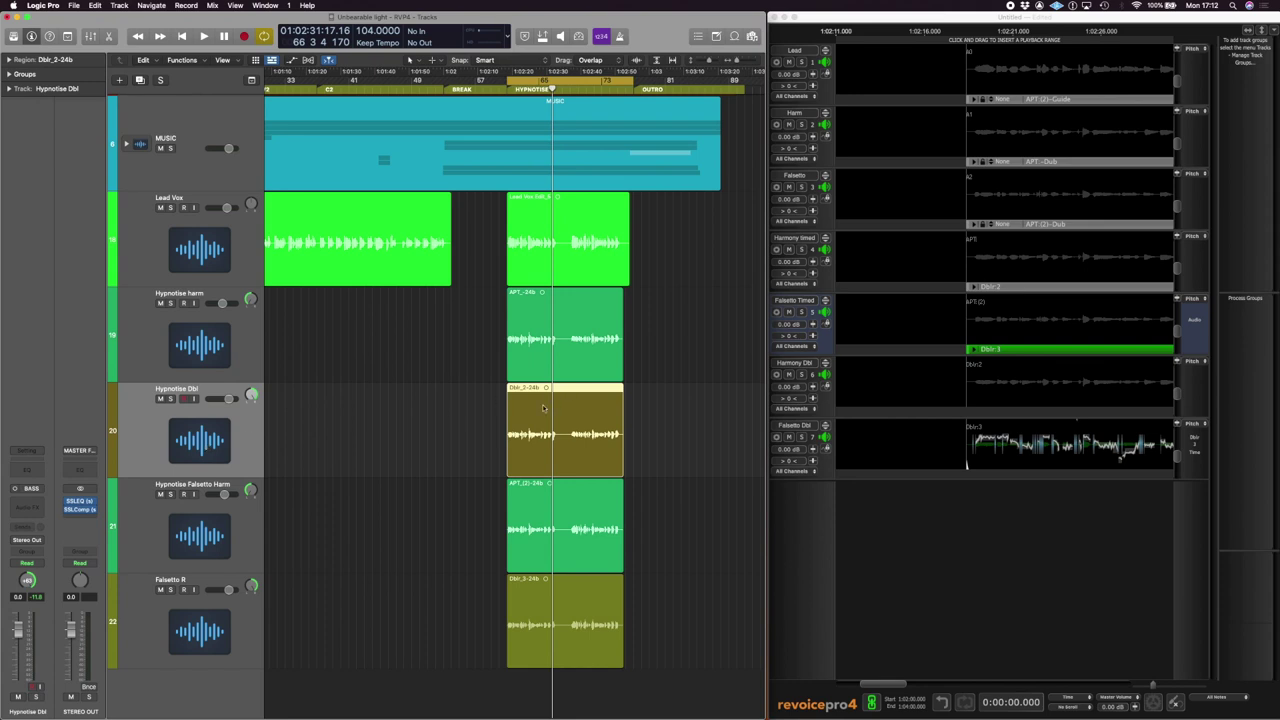
left_click(209, 515)
key("Up")
left_click(213, 532)
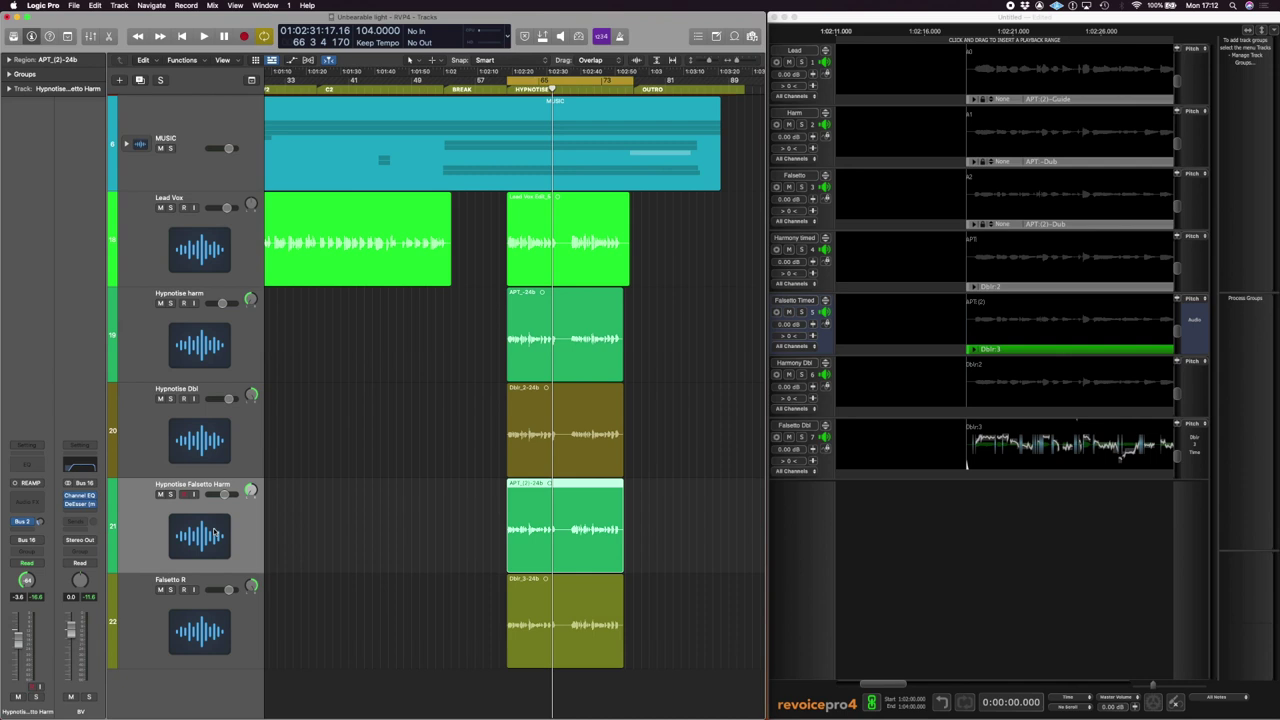
left_click(182, 428)
left_click(199, 360)
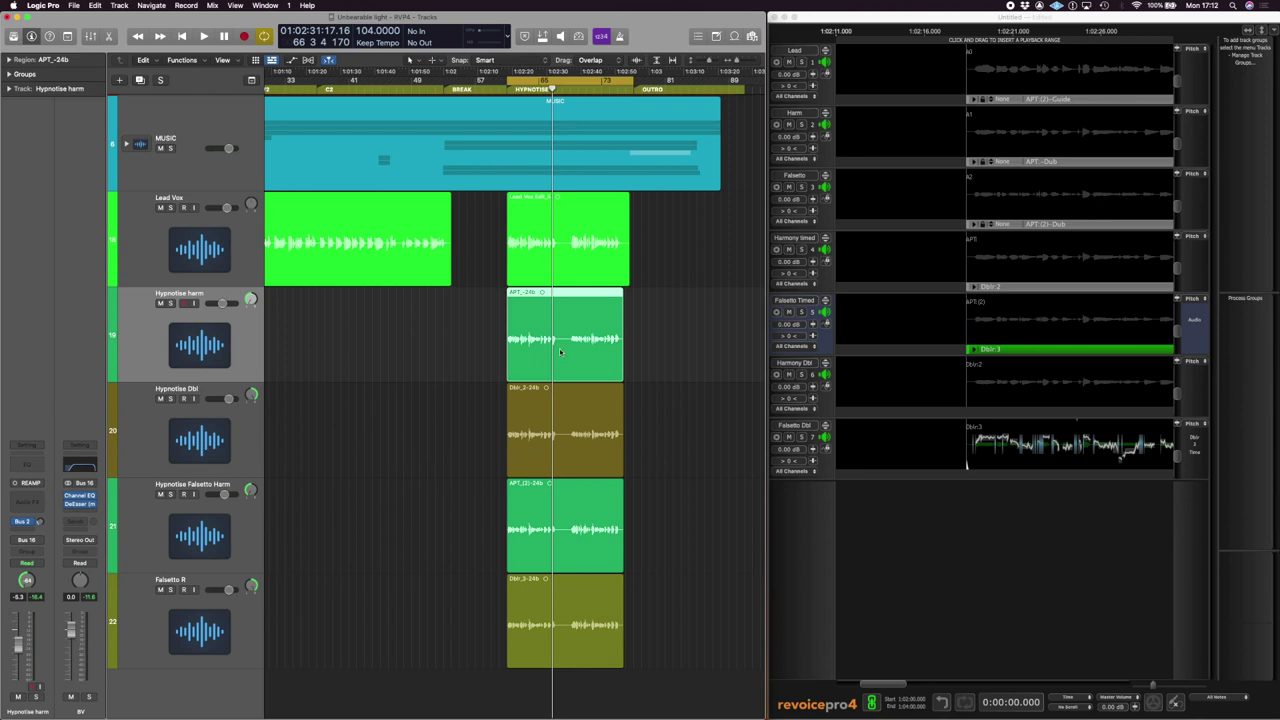
left_click(201, 245)
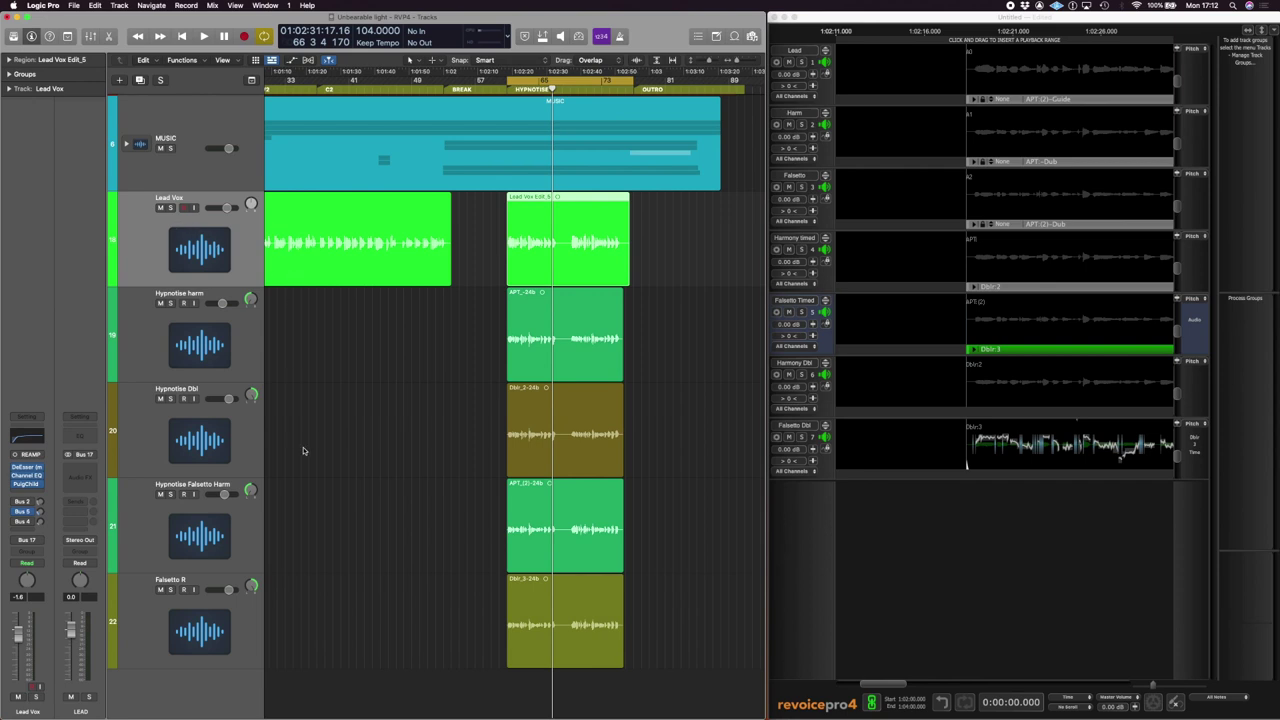
left_click(359, 425)
Play the full mix and lower the volume of the four harmony and doubled tracks together, taking Hypnotise Falsetto Harm to -8.0
key("space")
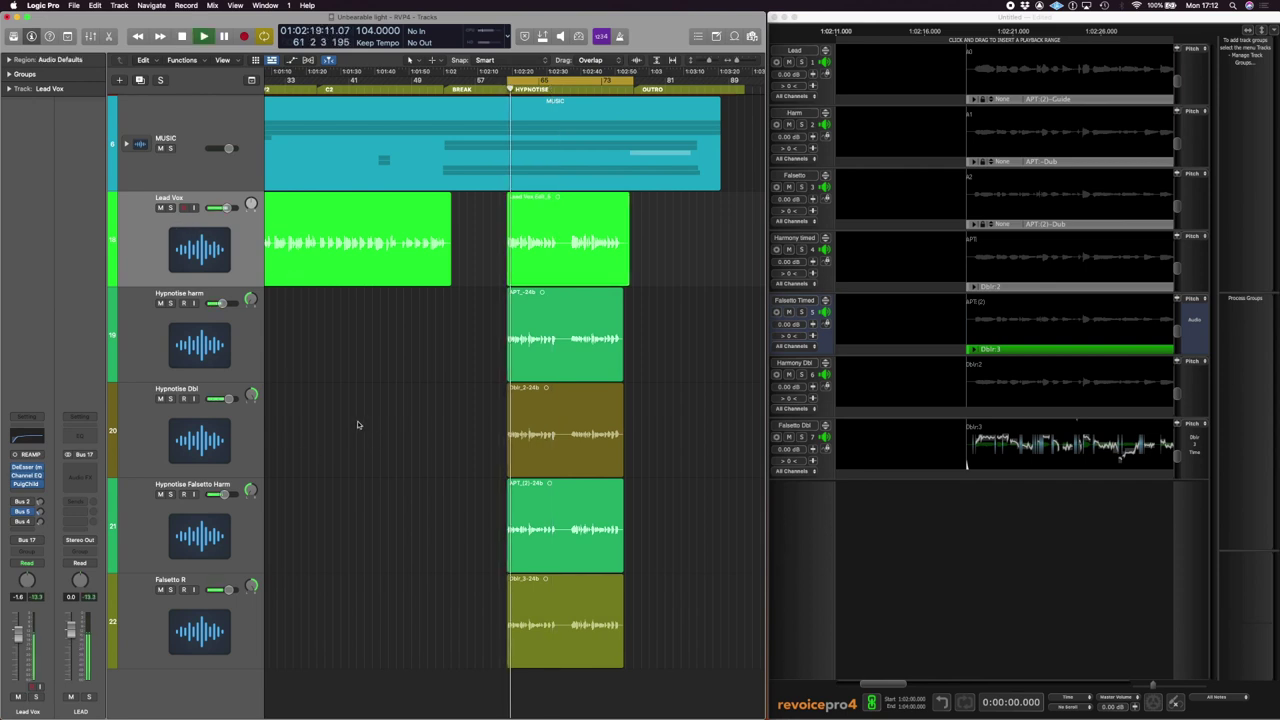
left_click(229, 335)
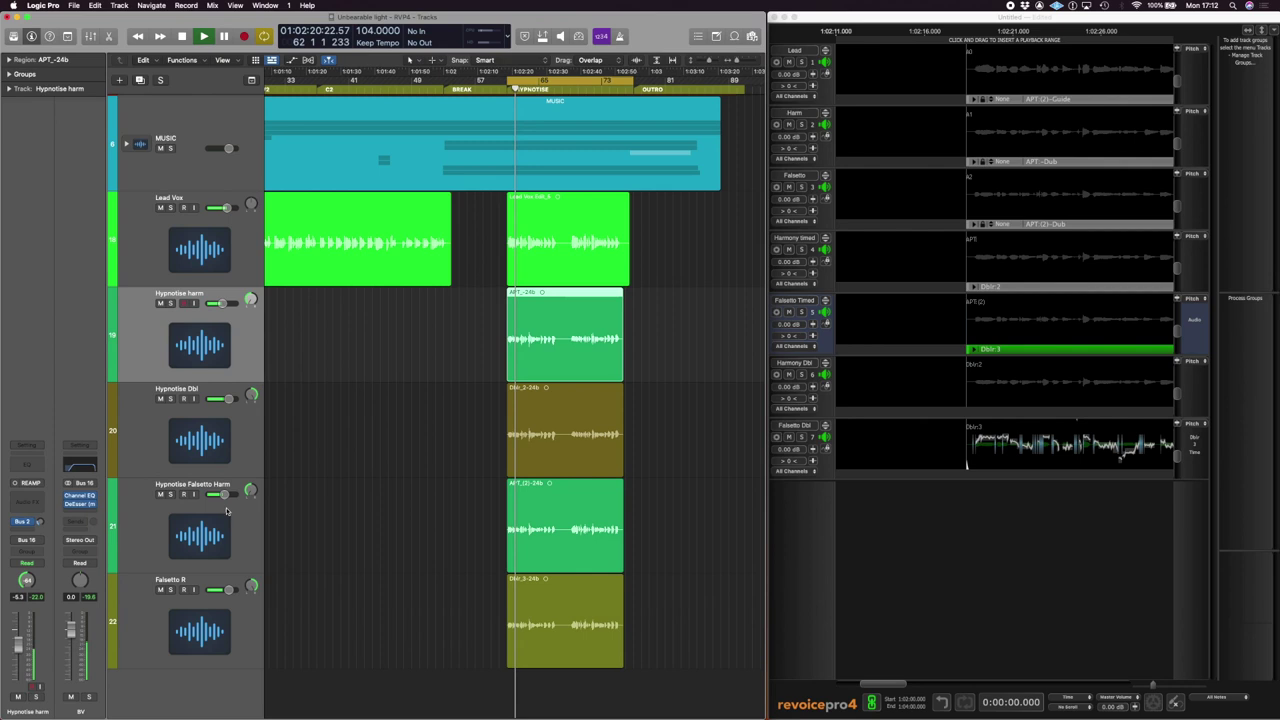
left_click(204, 610, "shift")
left_click_drag(223, 494, 220, 495)
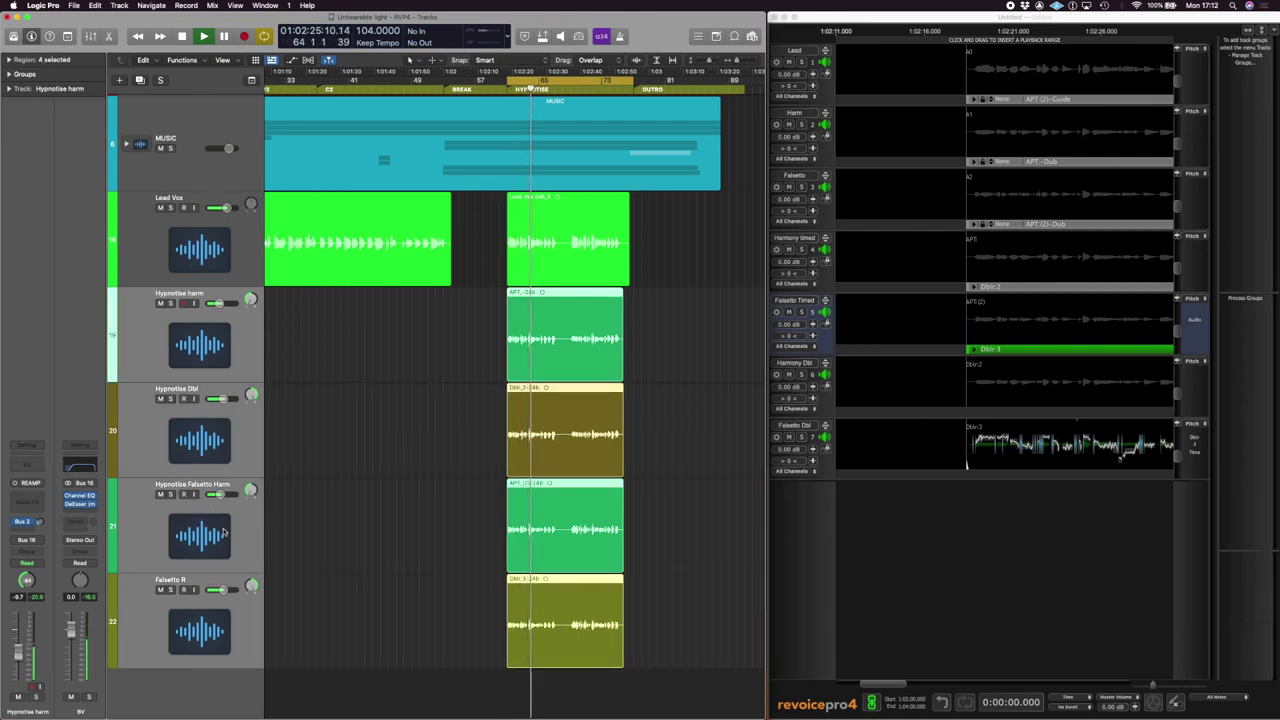
Lower the Falsetto R and Hypnotise Dbl track volumes slightly during playback, and stop after the Hypnotise section
left_click(225, 533)
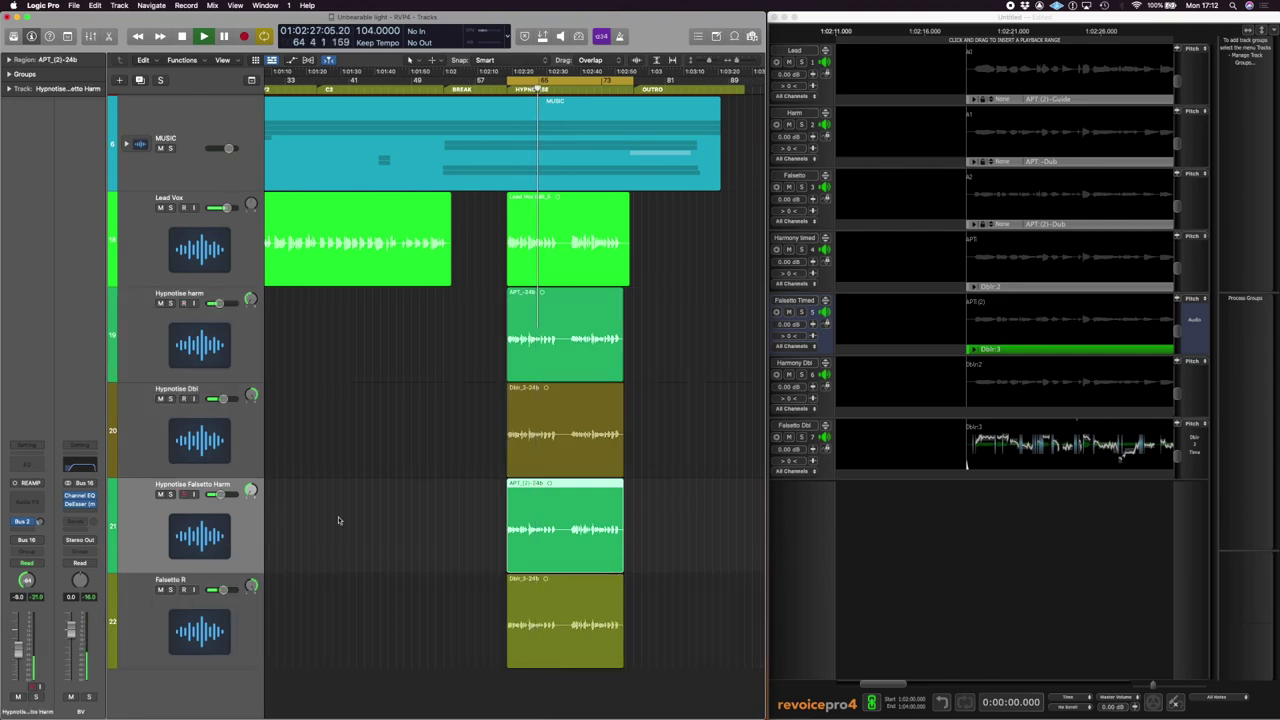
key("x")
key("x")
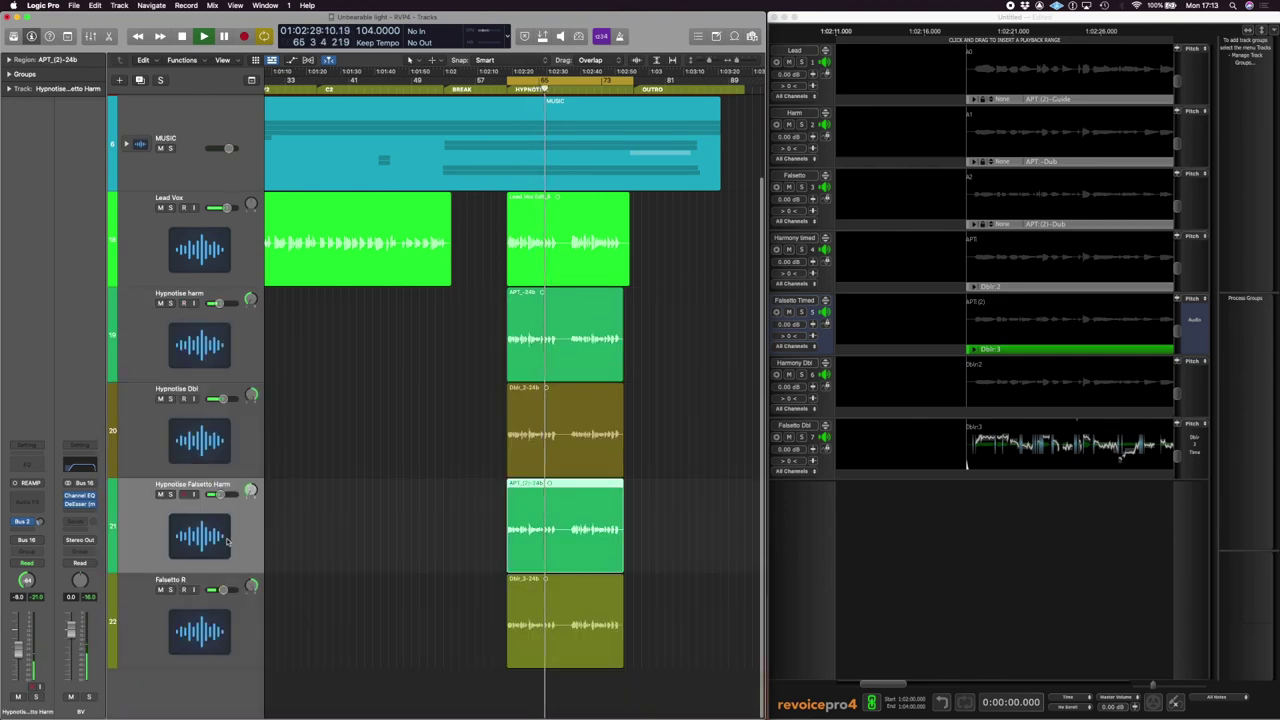
left_click_drag(220, 591, 212, 593)
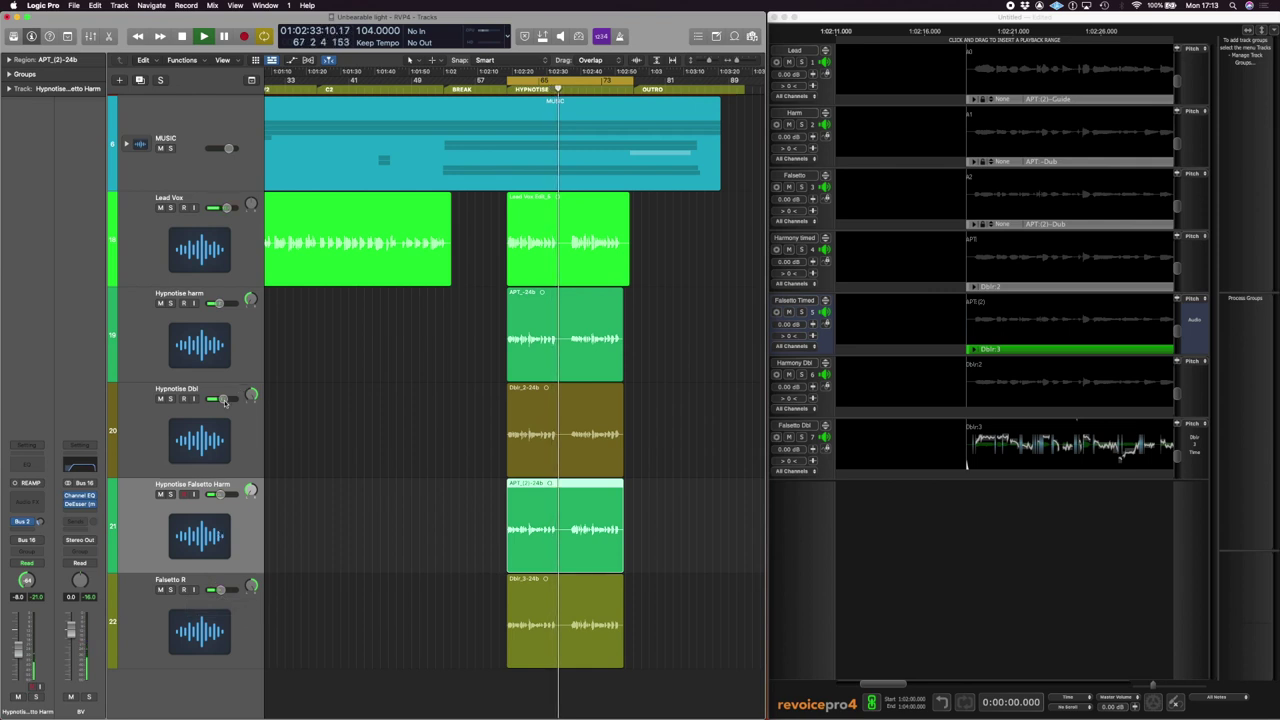
left_click_drag(225, 402, 221, 402)
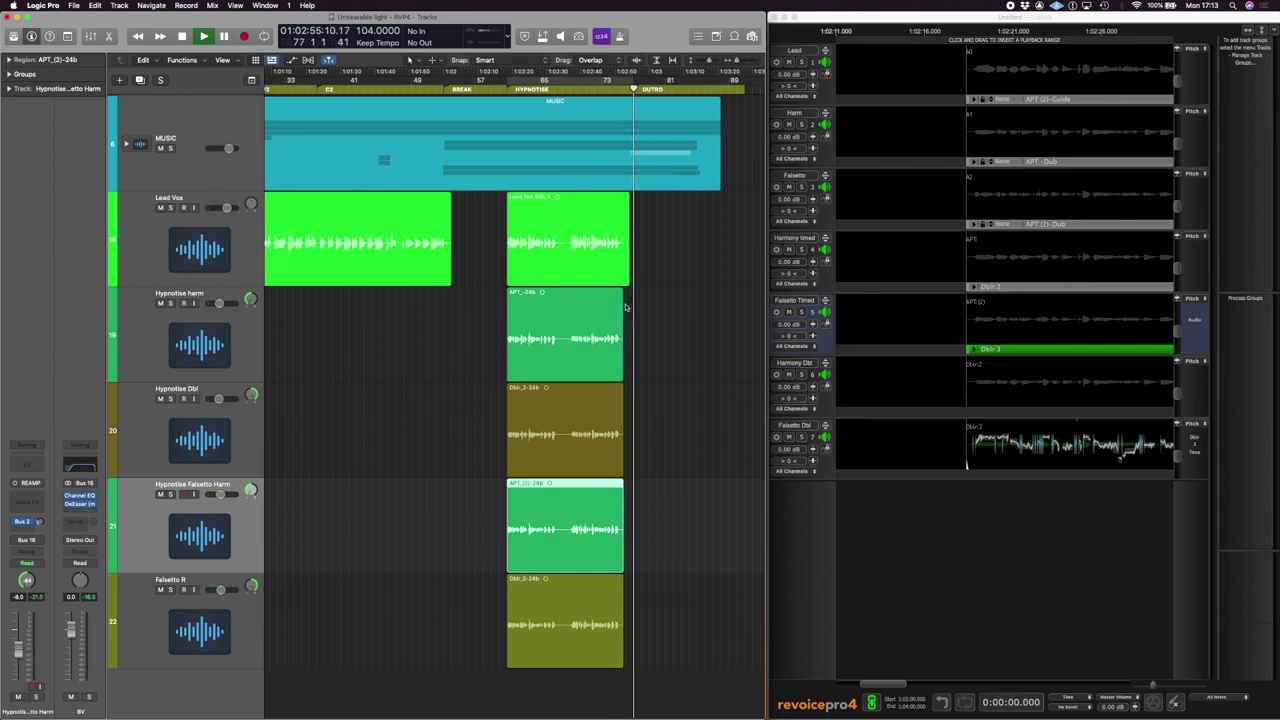
key("space")
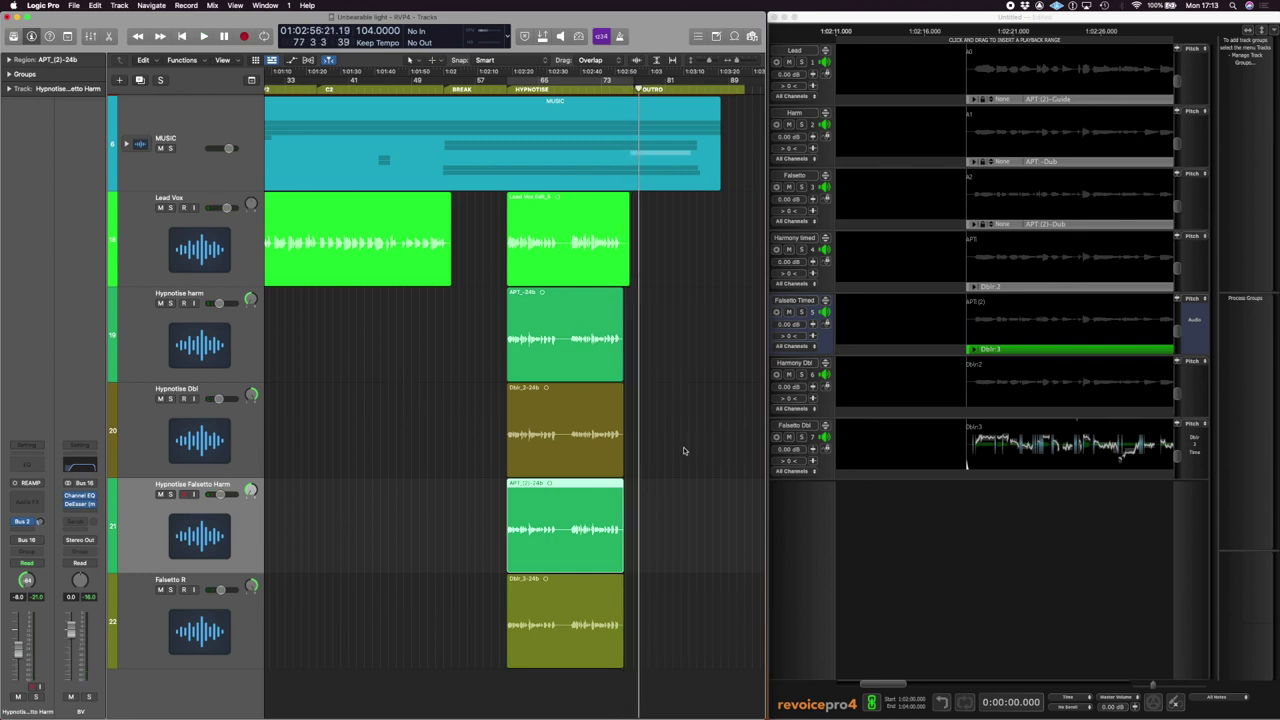